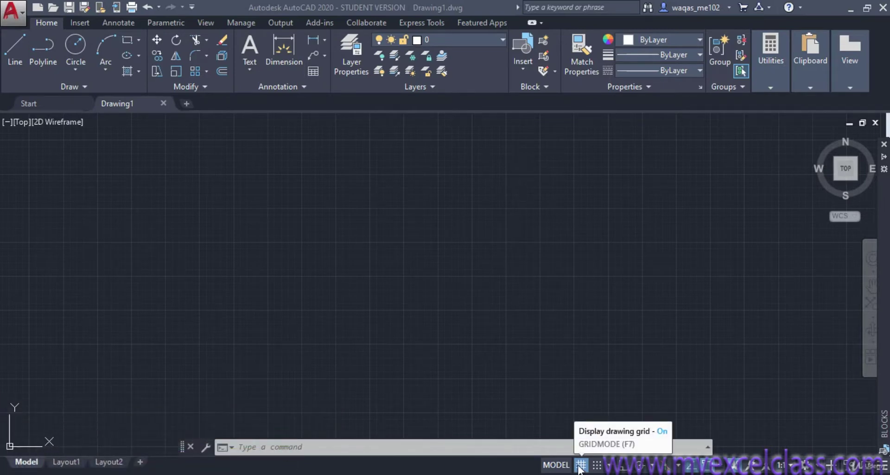
# - Turn the drawing grid display off and back on
pyautogui.scroll(4, 432, 354)
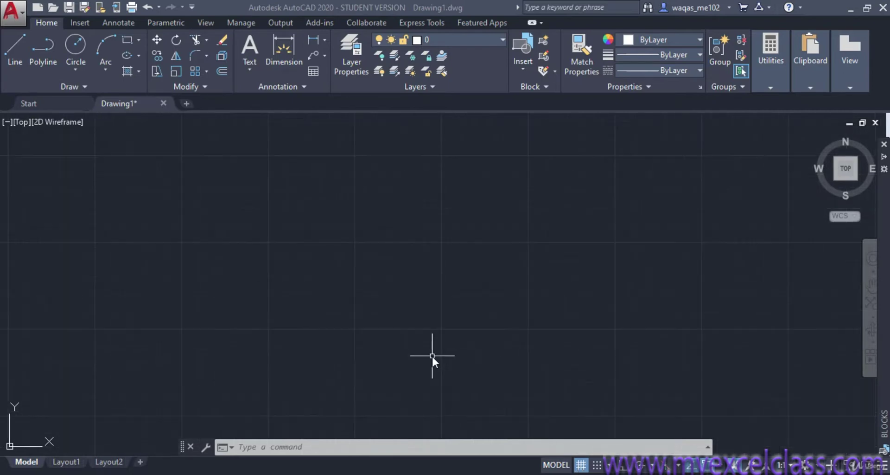
pyautogui.click(582, 468)
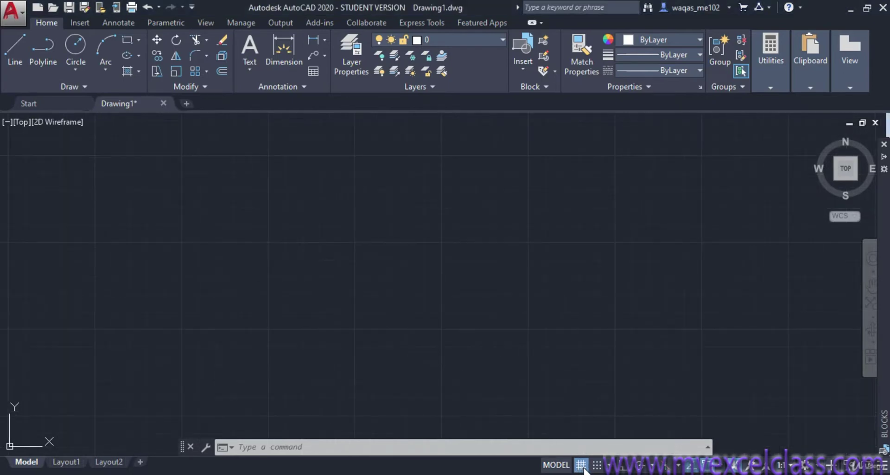
pyautogui.click(582, 467)
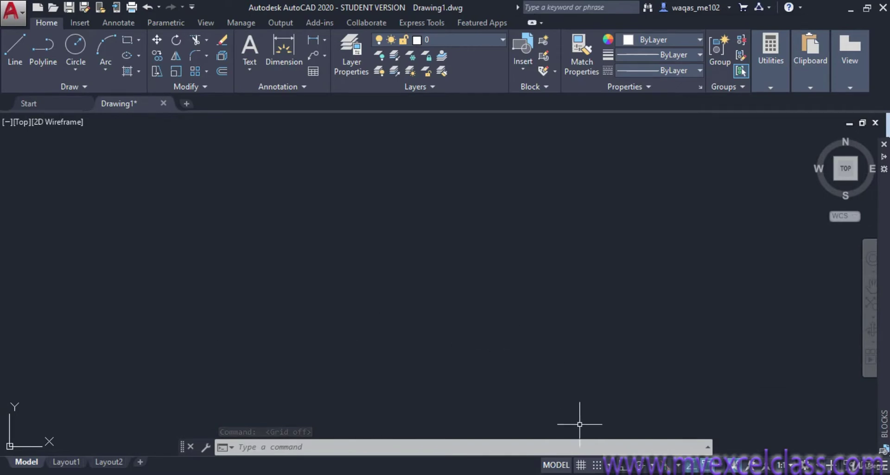
pyautogui.click(582, 465)
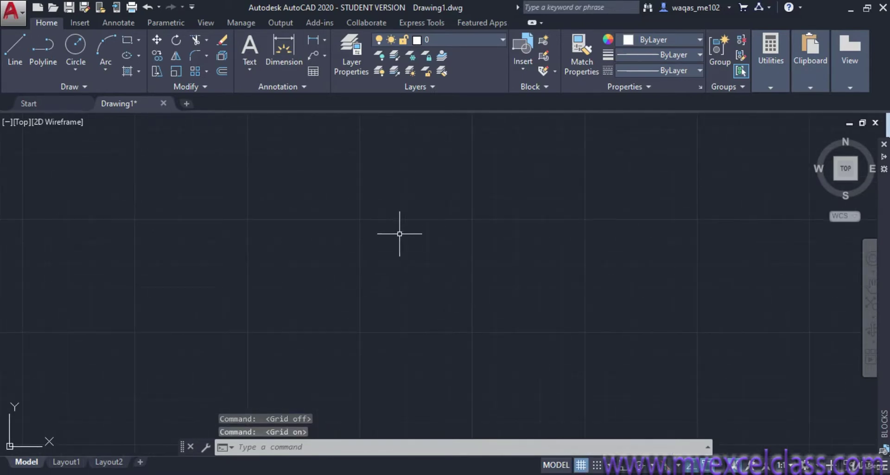
# - Examine the grid at different zoom levels and review its style, spacing, major line interval and behavior settings
pyautogui.scroll(4, 347, 216)
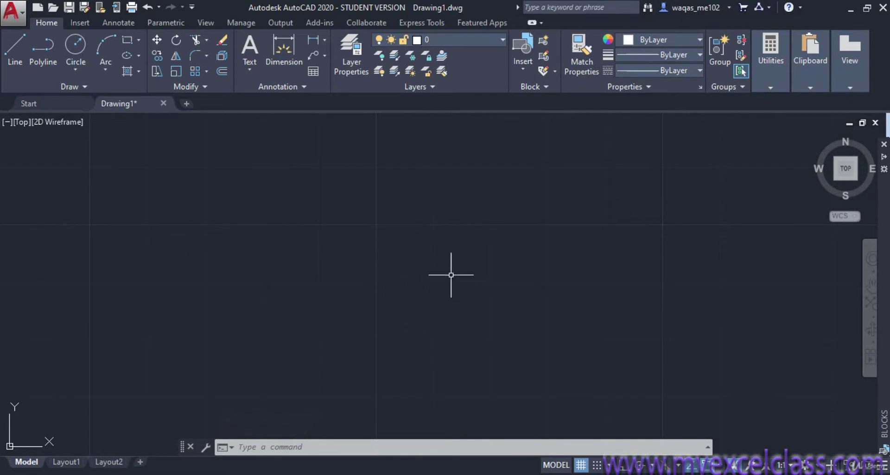
pyautogui.scroll(-3, 459, 282)
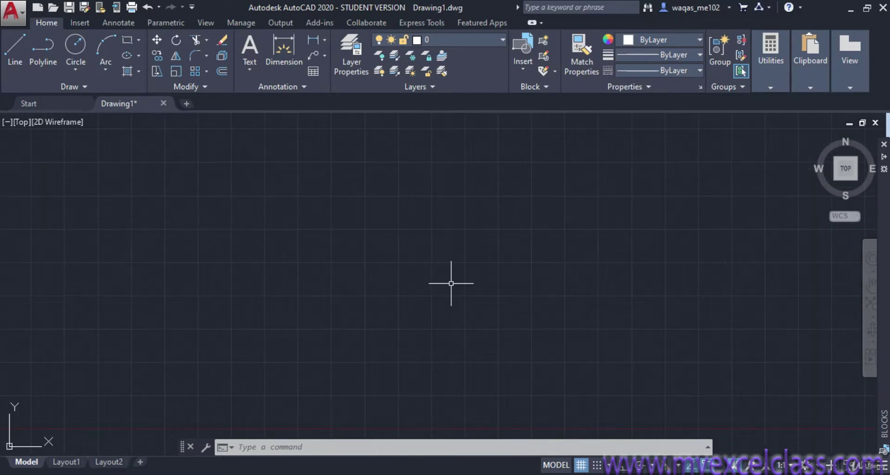
pyautogui.scroll(-5, 447, 317)
pyautogui.scroll(-3, 448, 317)
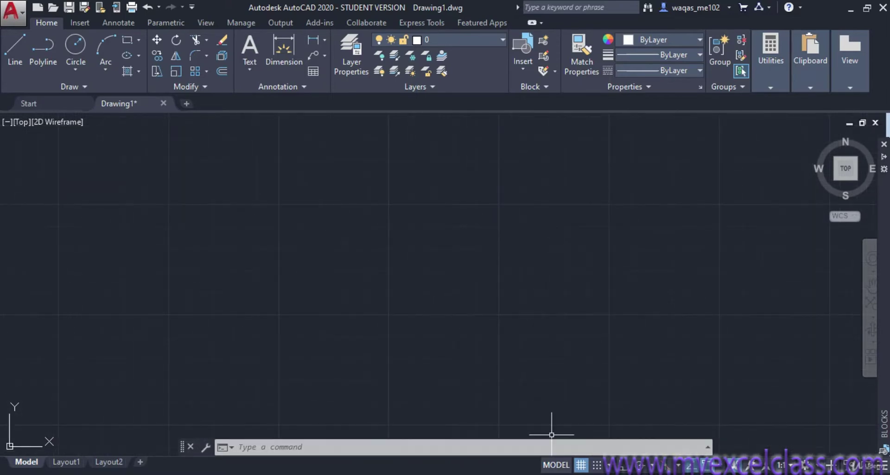
pyautogui.rightClick(581, 470)
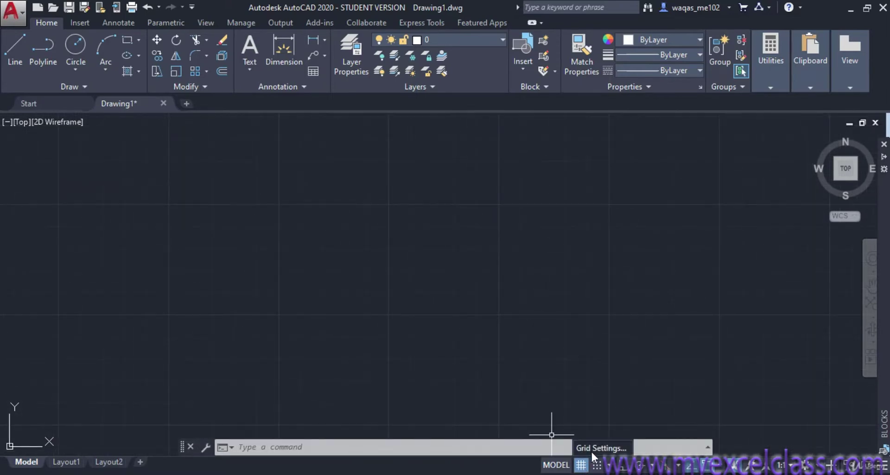
pyautogui.click(591, 450)
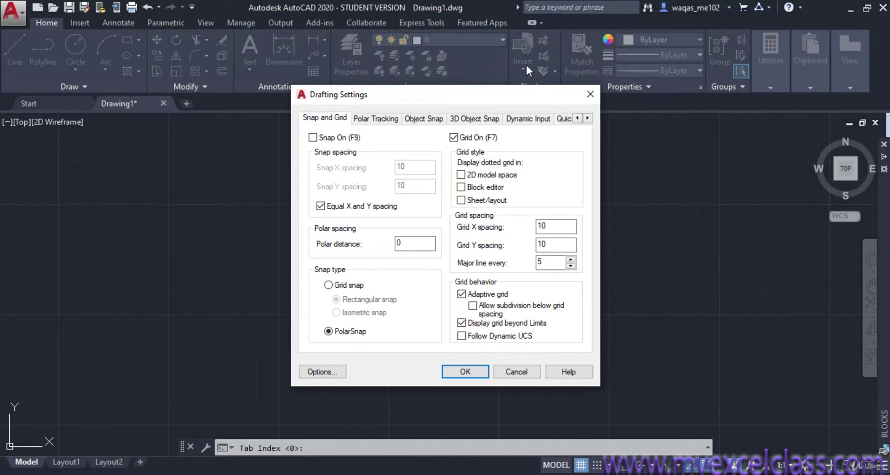
pyautogui.click(465, 371)
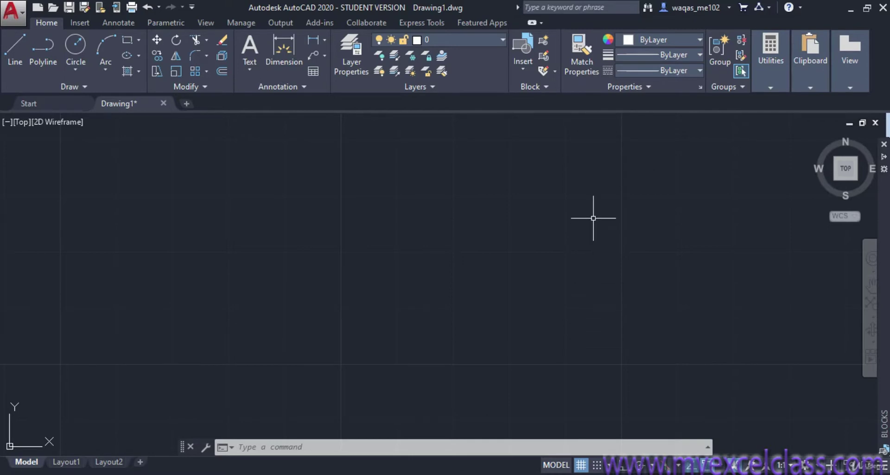
pyautogui.scroll(-2, 594, 221)
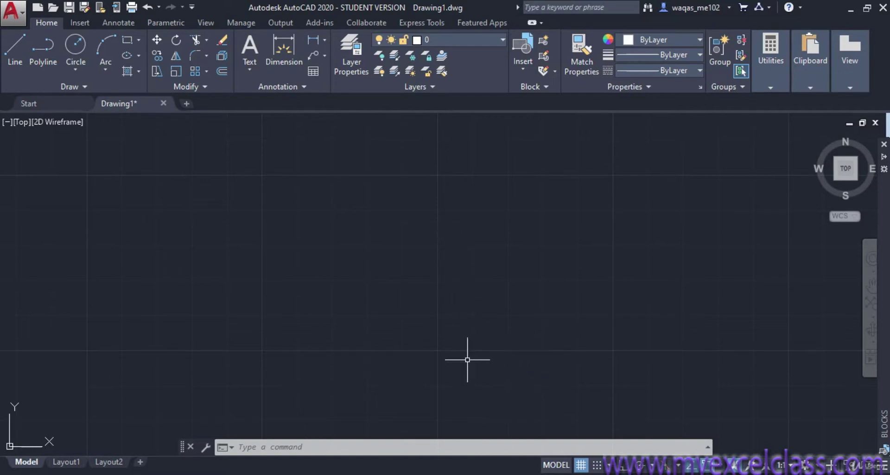
pyautogui.scroll(2, 467, 360)
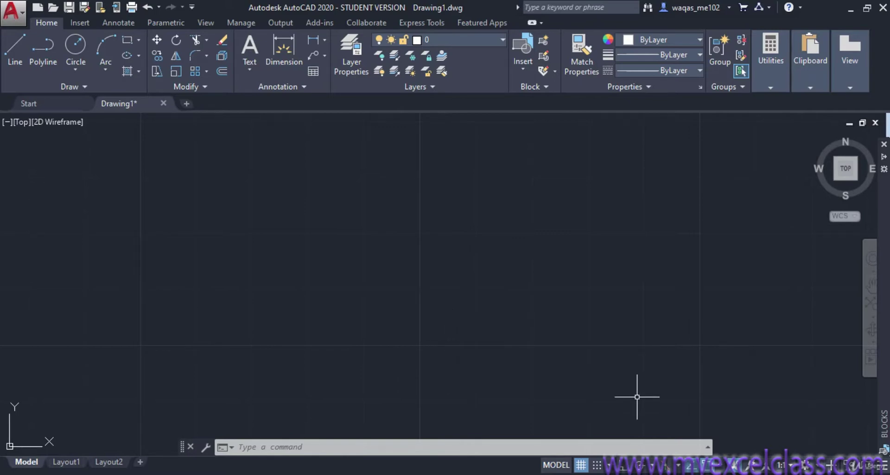
pyautogui.rightClick(575, 470)
pyautogui.click(598, 448)
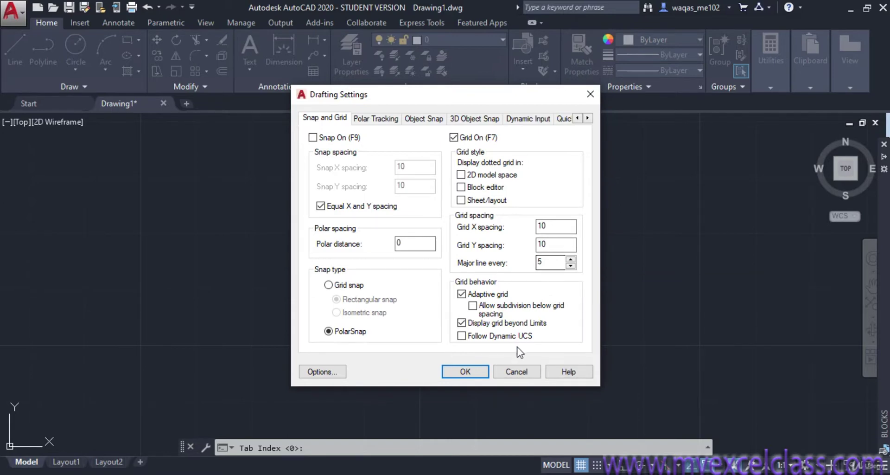
pyautogui.click(464, 373)
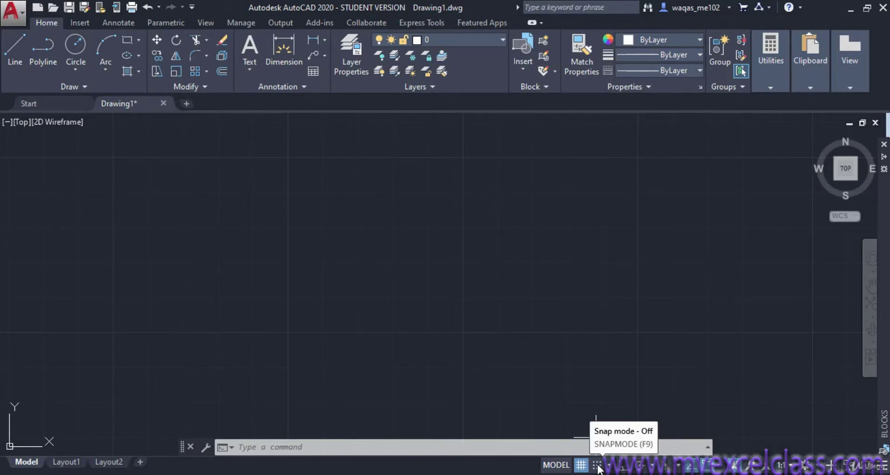
# - Turn on snap mode and set the snap type to Grid snap with Rectangular snap
pyautogui.click(597, 465)
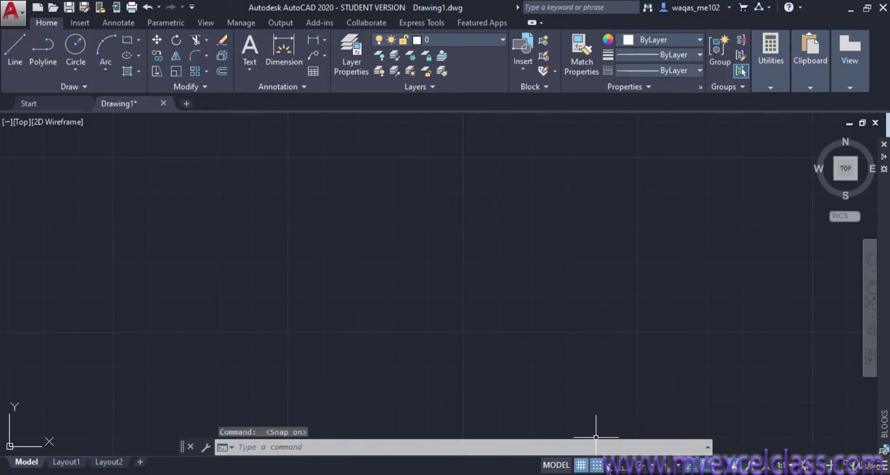
pyautogui.click(607, 467)
pyautogui.click(622, 447)
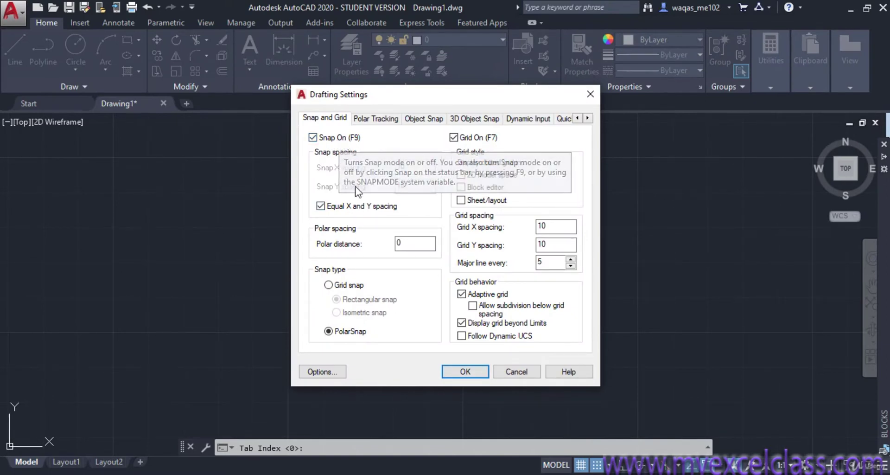
pyautogui.click(343, 286)
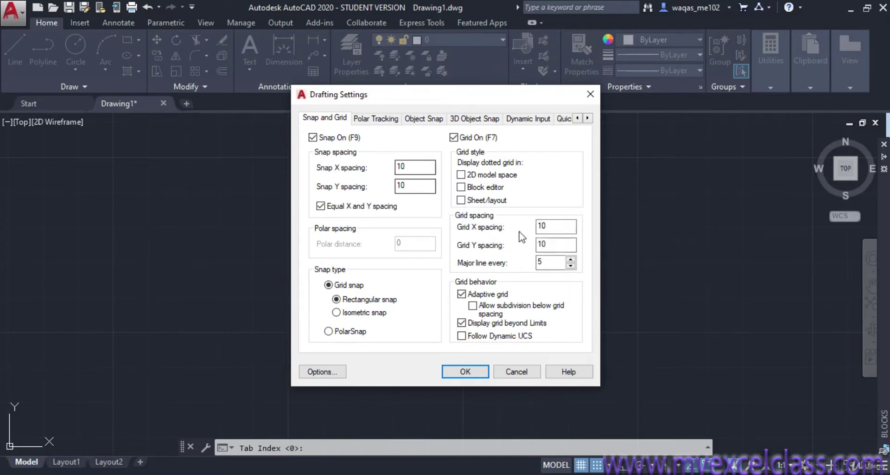
pyautogui.click(462, 370)
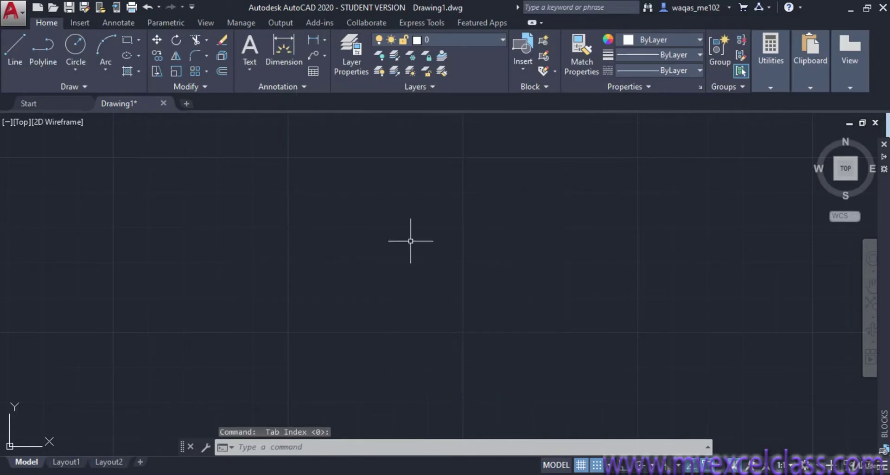
# - Check the snap spacing against the grid spacing and major line interval in the snap settings
pyautogui.click(10, 45)
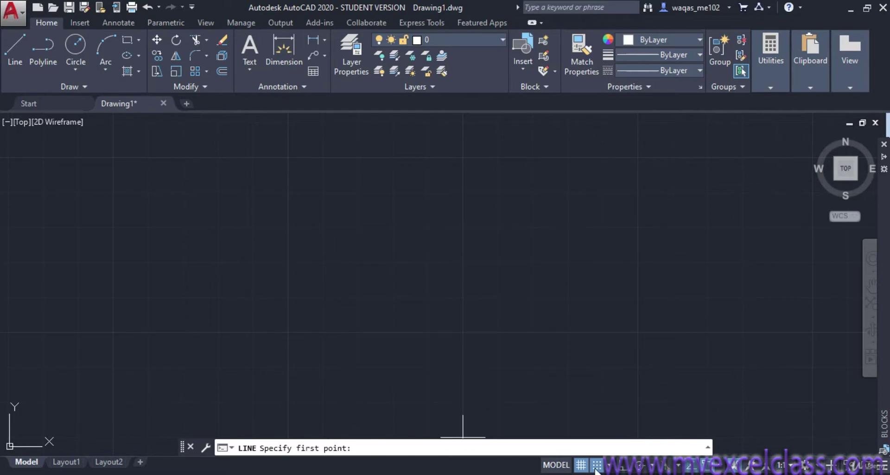
pyautogui.click(609, 465)
pyautogui.click(609, 449)
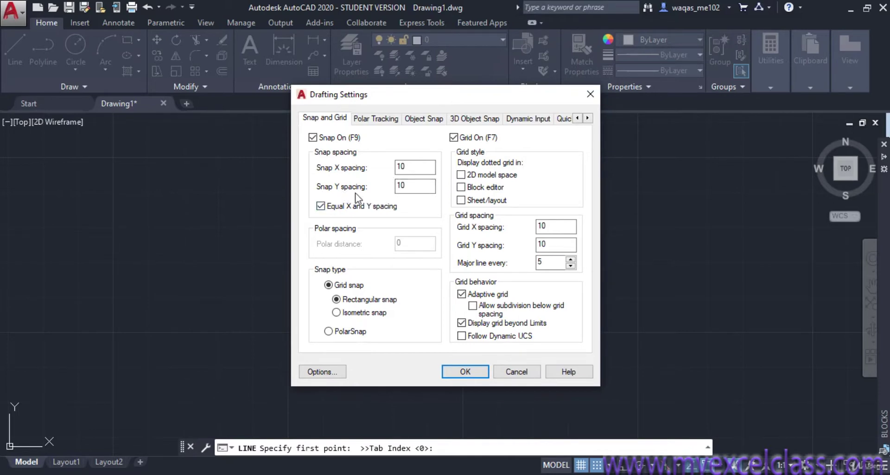
pyautogui.doubleClick(548, 261)
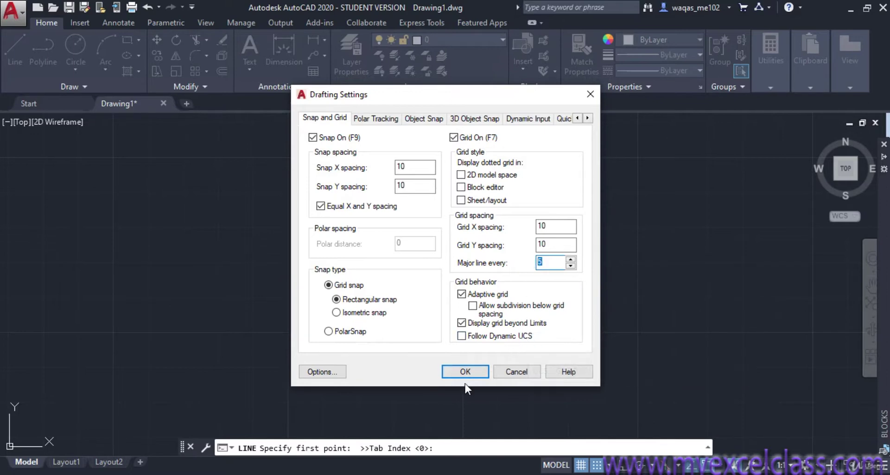
pyautogui.click(459, 373)
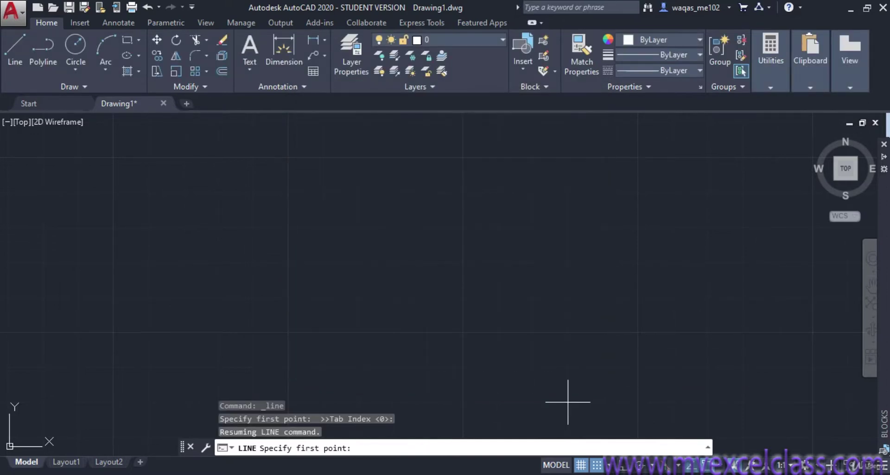
# - Turn on Ortho mode and draw a vertical line downward about 50 units long, snapping to the grid
pyautogui.click(622, 469)
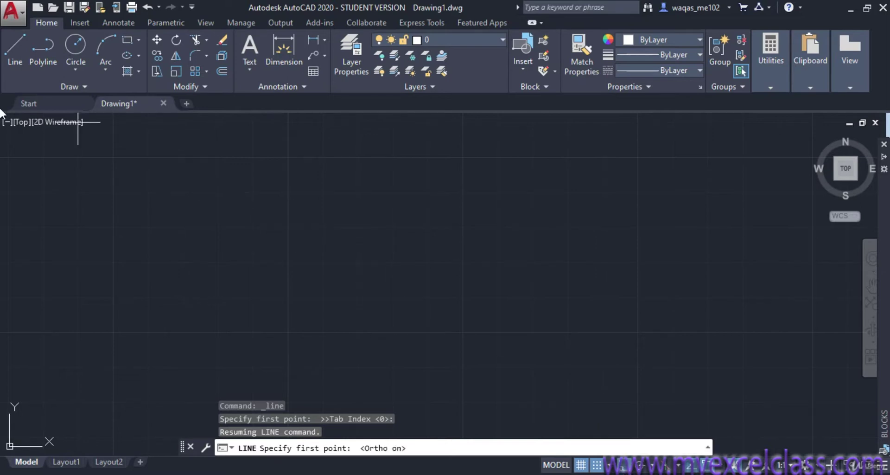
pyautogui.click(15, 40)
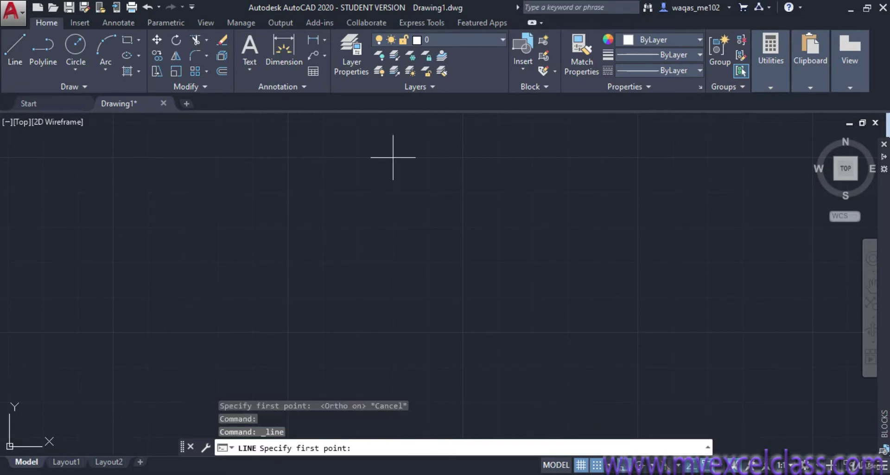
pyautogui.click(393, 192)
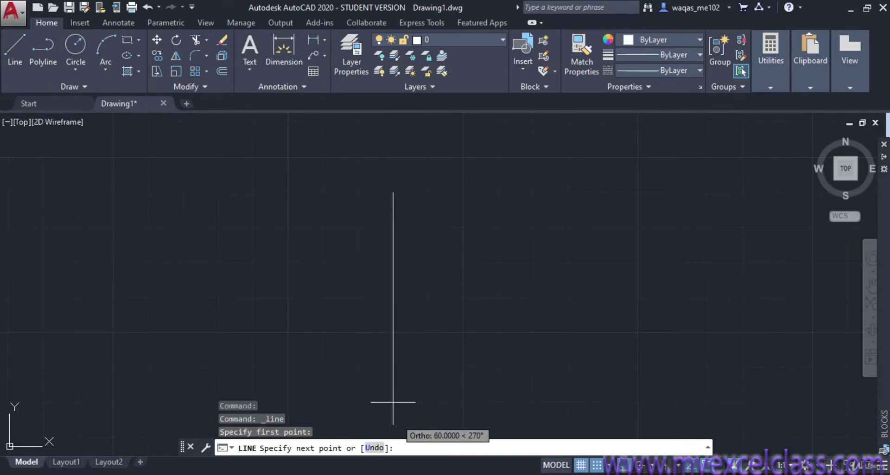
pyautogui.click(393, 367)
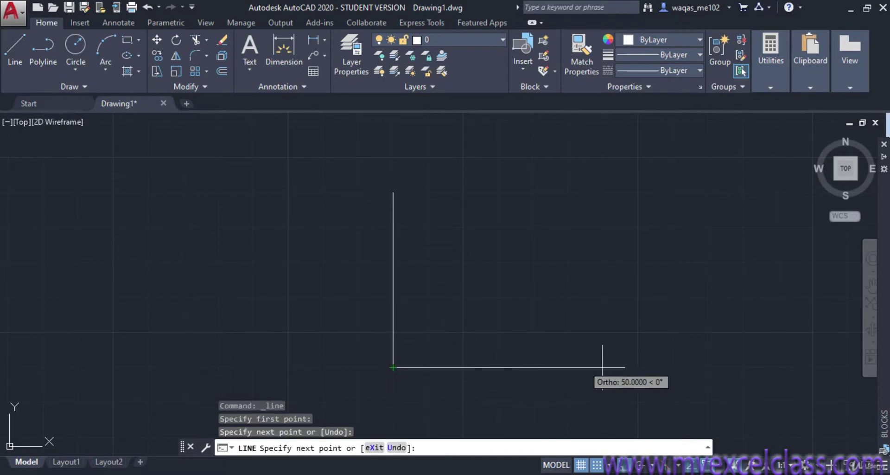
# - Turn snap mode off and continue the line with a horizontal segment to the right and a vertical segment upward
pyautogui.click(597, 464)
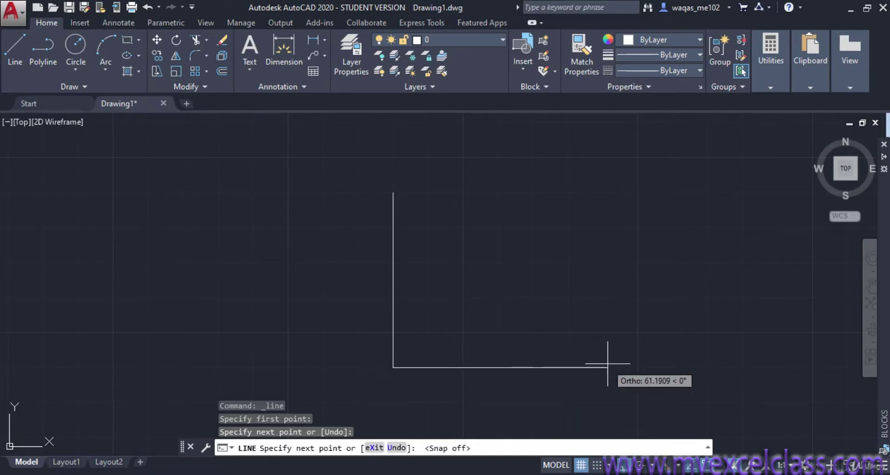
pyautogui.click(629, 370)
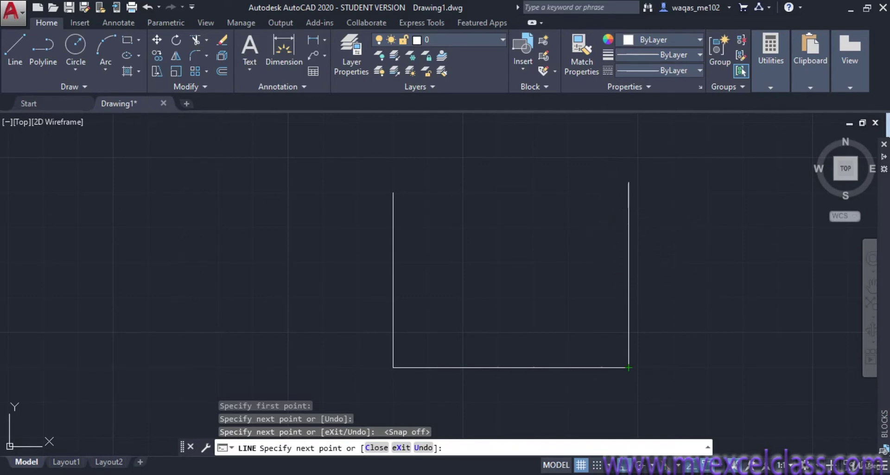
pyautogui.click(629, 183)
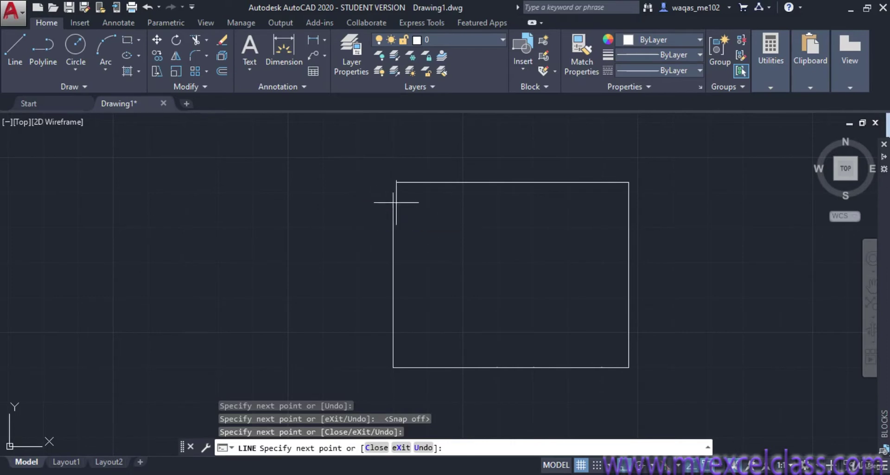
# - Continue the line leftward from the upper right corner as a stepped path of six alternating horizontal and vertical segments
pyautogui.click(267, 200)
pyautogui.click(267, 323)
pyautogui.click(158, 323)
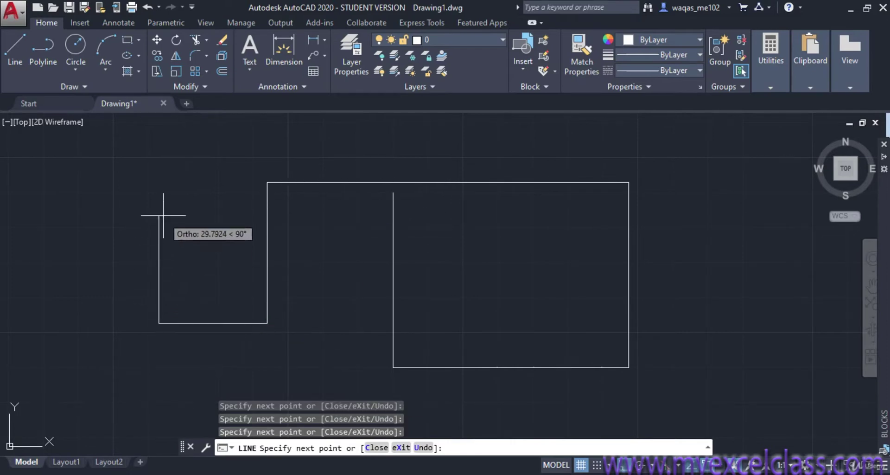
pyautogui.click(158, 215)
pyautogui.click(67, 214)
pyautogui.click(68, 300)
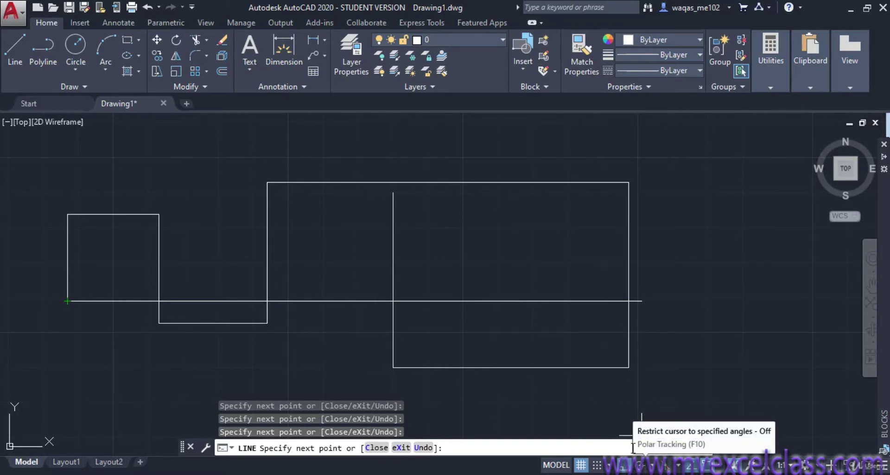
# - Turn on polar tracking, add 19 as an additional tracking angle in the tracking settings, and end the open line command
pyautogui.click(642, 470)
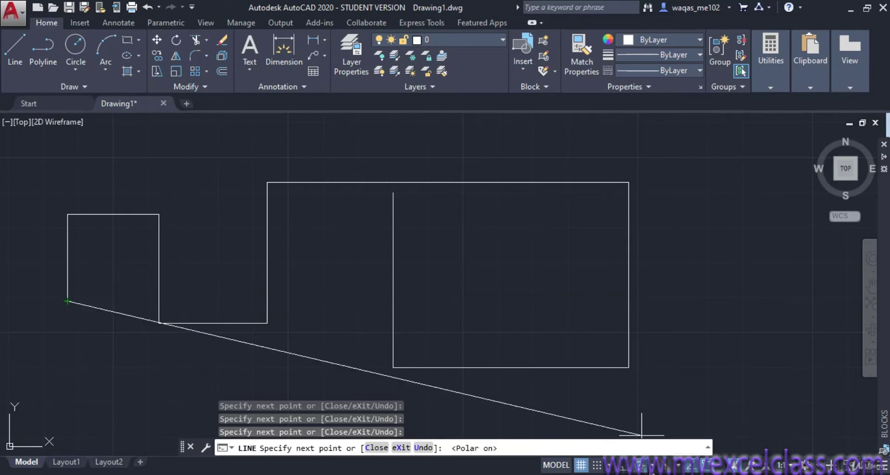
pyautogui.click(652, 466)
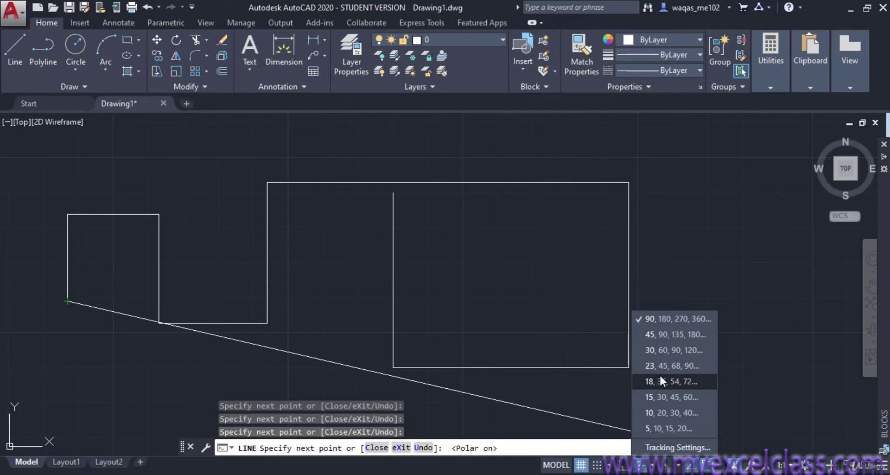
pyautogui.click(659, 447)
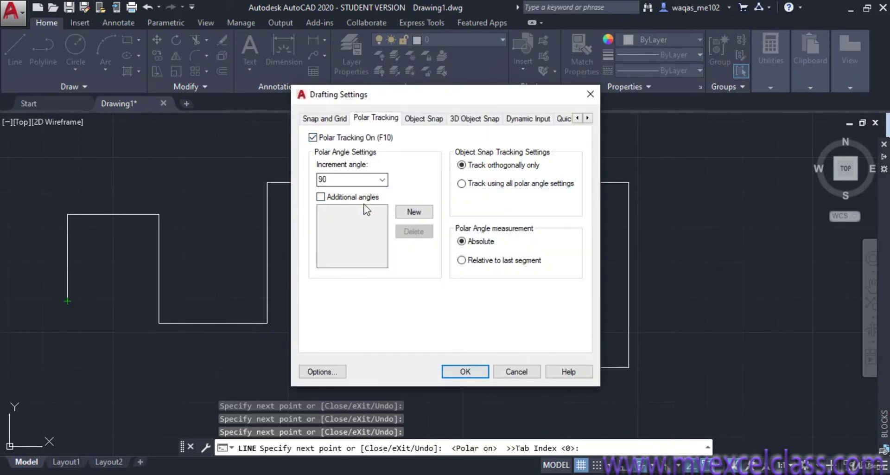
pyautogui.click(424, 214)
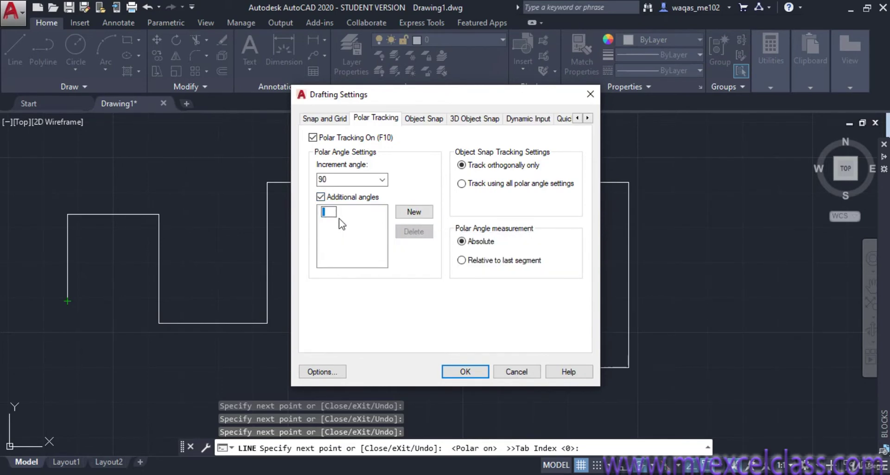
pyautogui.write('19')
pyautogui.press('Return')
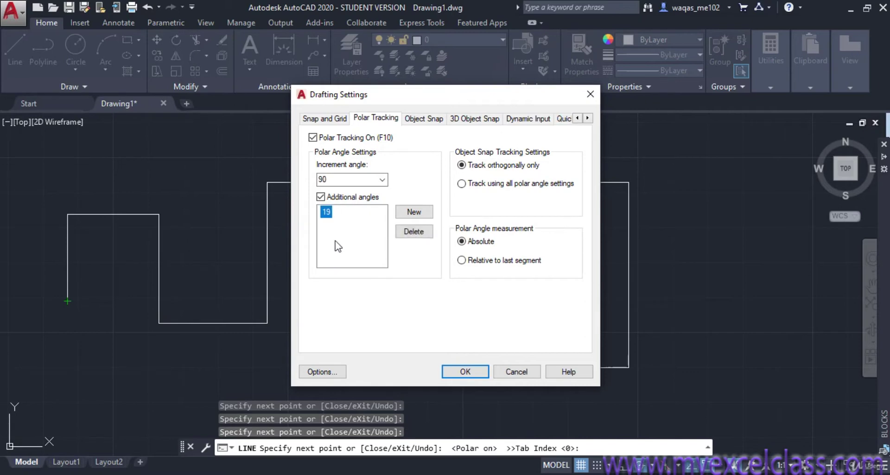
pyautogui.click(456, 373)
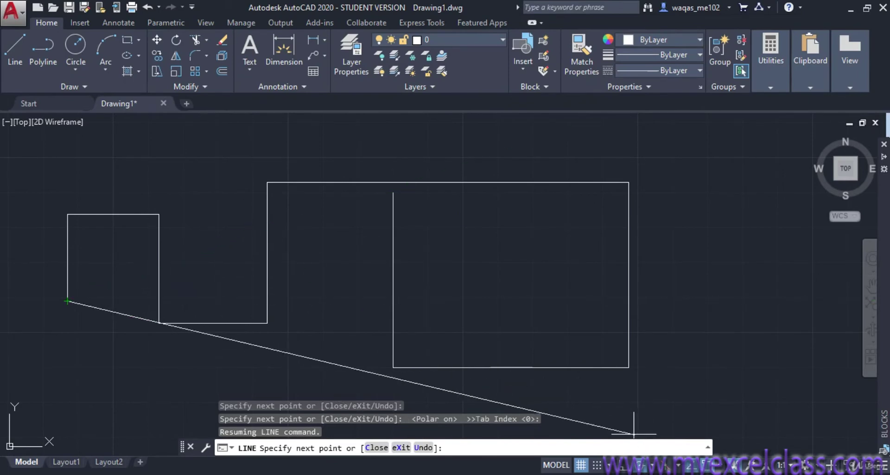
pyautogui.press('Escape')
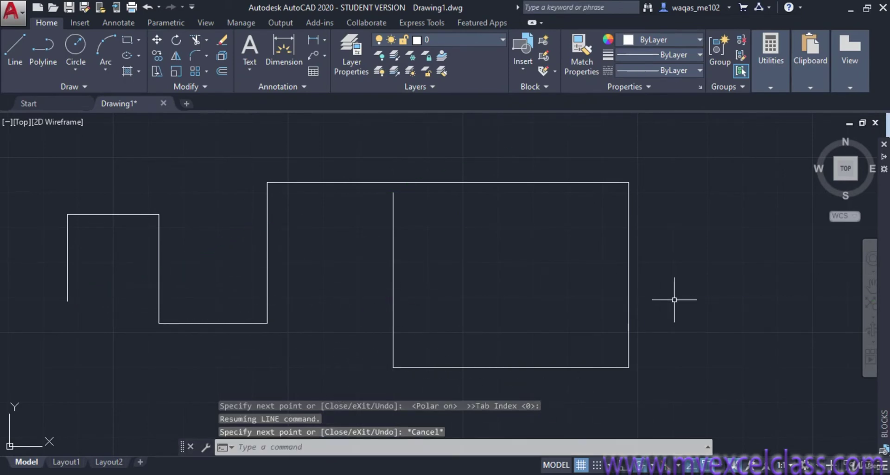
# - Draw a single horizontal line in the empty area to the right of the existing rectangular outline
pyautogui.moveTo(650, 298); pyautogui.dragTo(214, 277, button='middle')
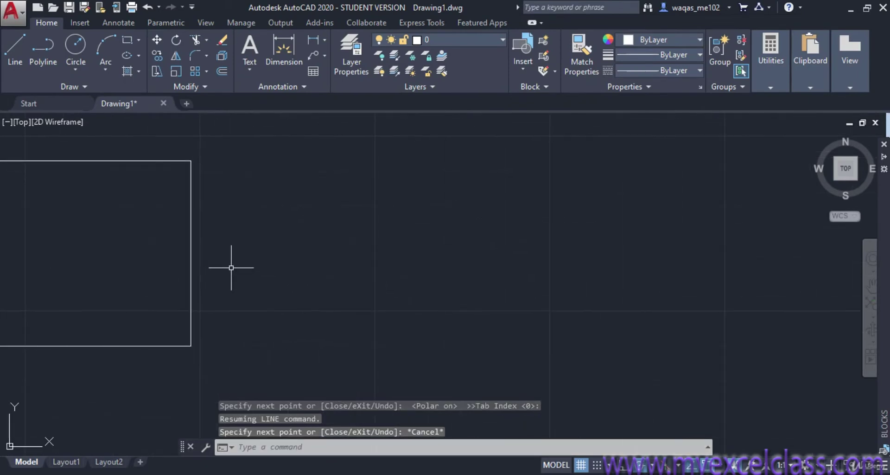
pyautogui.click(11, 53)
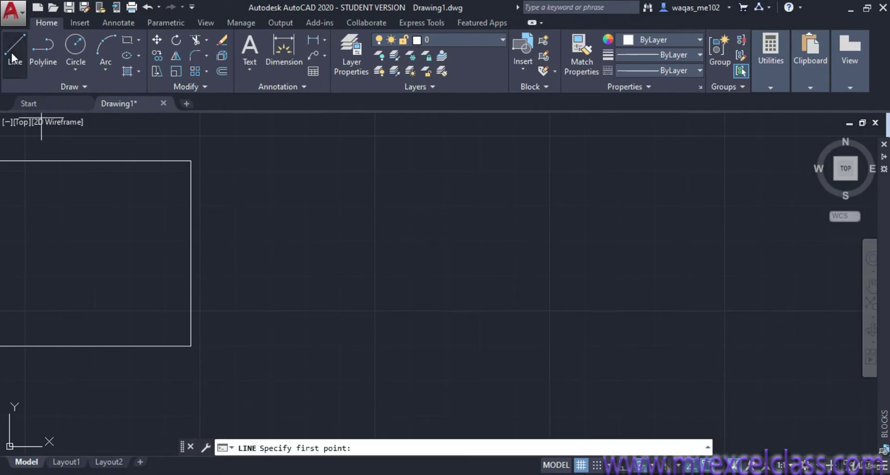
pyautogui.click(382, 277)
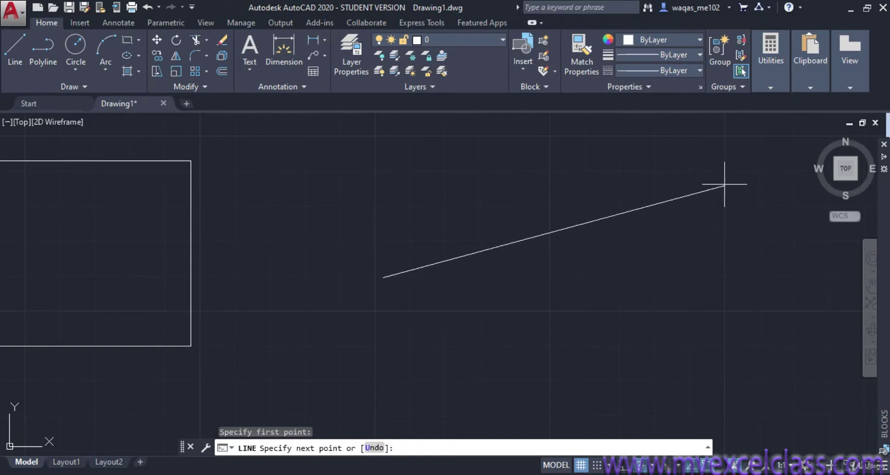
pyautogui.click(730, 278)
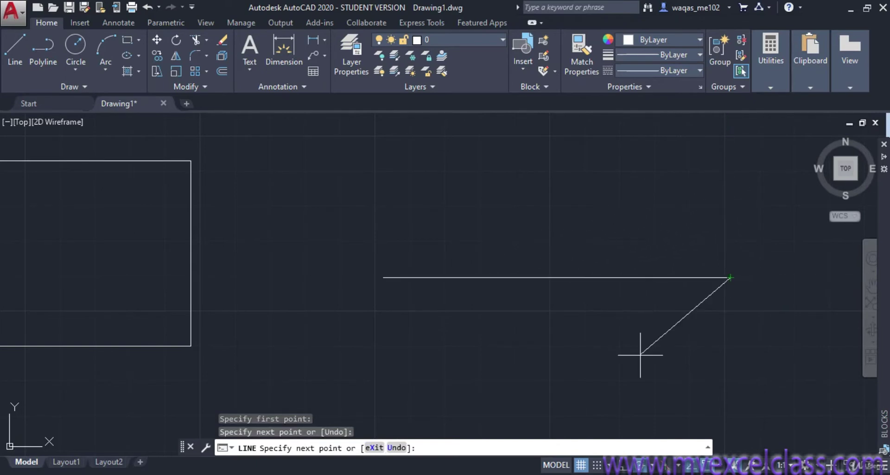
pyautogui.rightClick(613, 351)
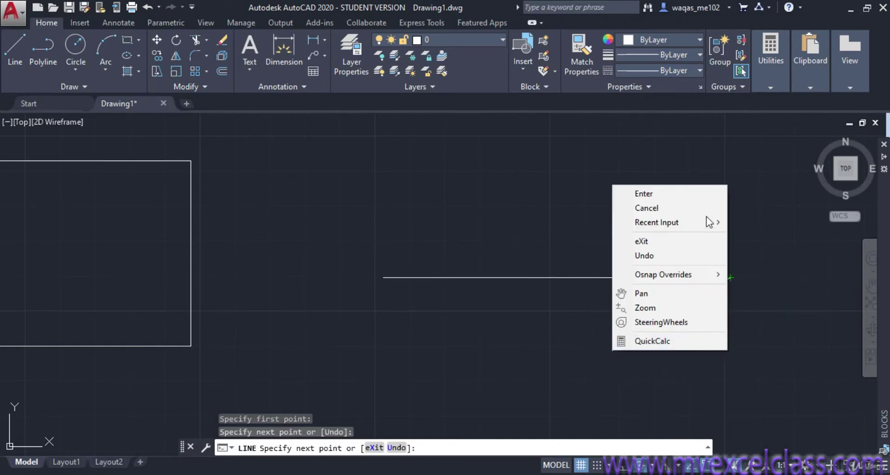
pyautogui.click(669, 203)
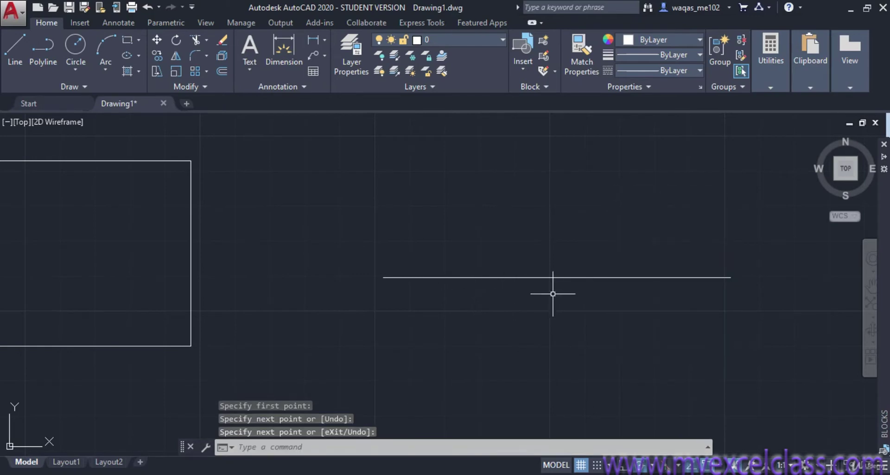
# - Draw a line about 54 units long at 19° from the left endpoint of the new horizontal line, using polar tracking
pyautogui.click(15, 48)
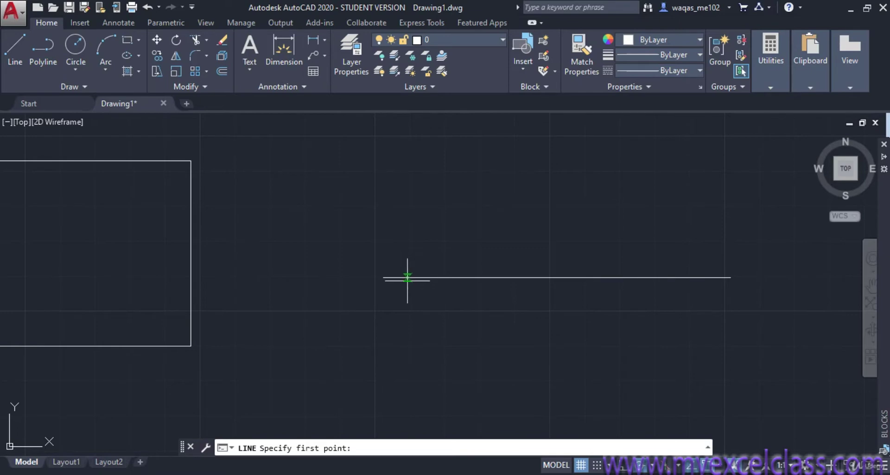
pyautogui.click(383, 277)
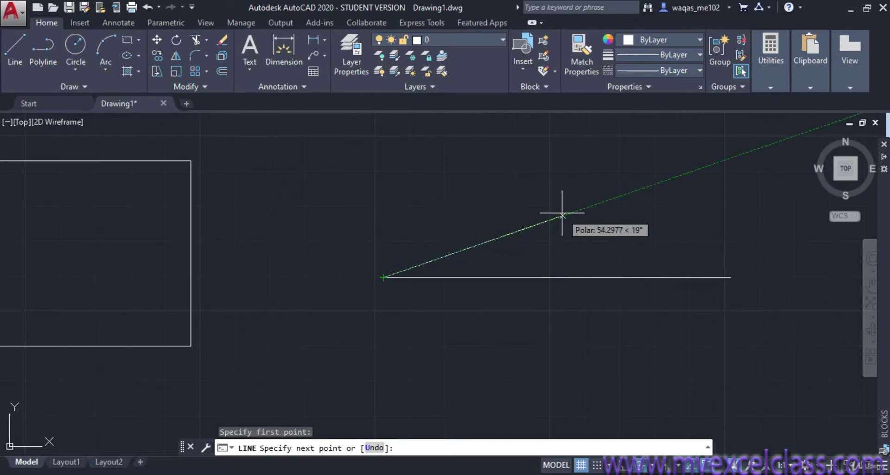
pyautogui.click(562, 216)
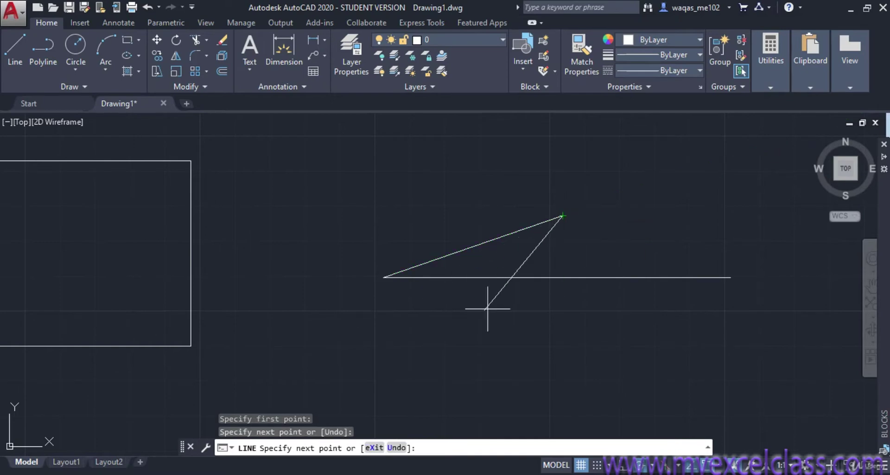
pyautogui.rightClick(551, 254)
pyautogui.click(570, 259)
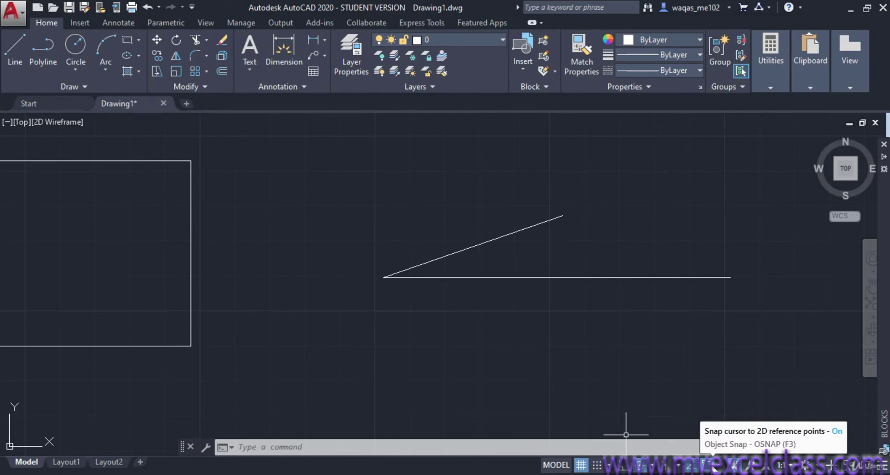
# - Turn off object snap tracking and enable object snap with the Midpoint, Geometric Center, Node and Quadrant modes added
pyautogui.click(712, 467)
pyautogui.click(691, 466)
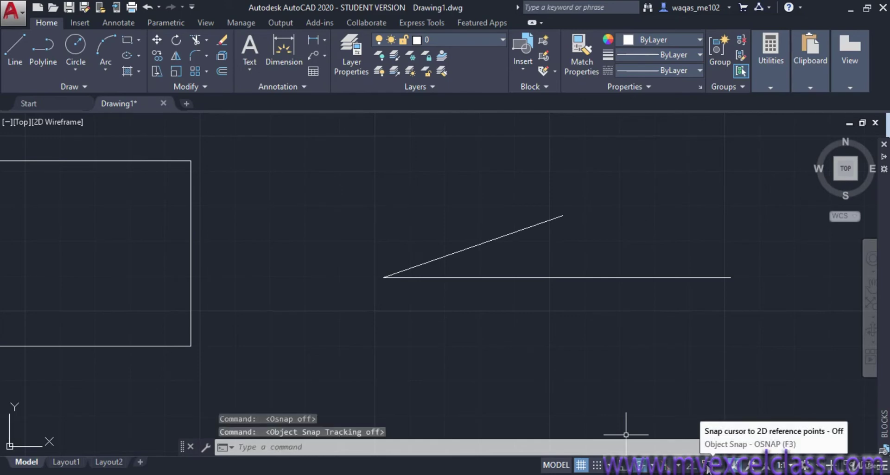
pyautogui.click(719, 466)
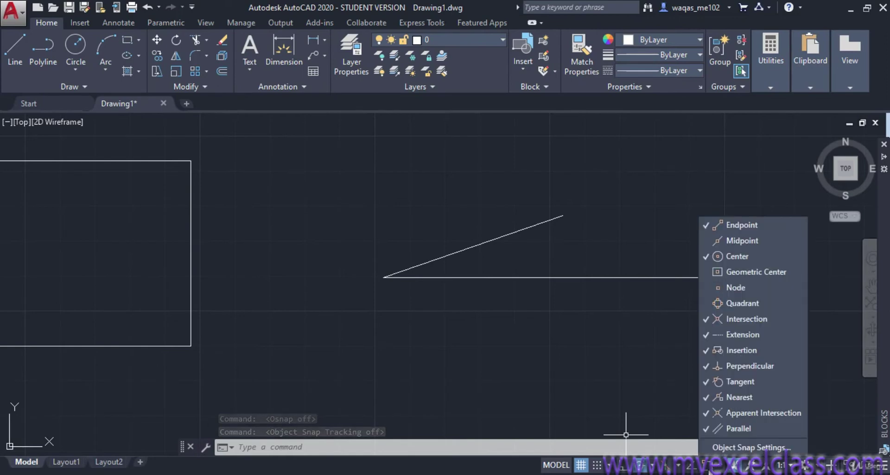
pyautogui.click(729, 446)
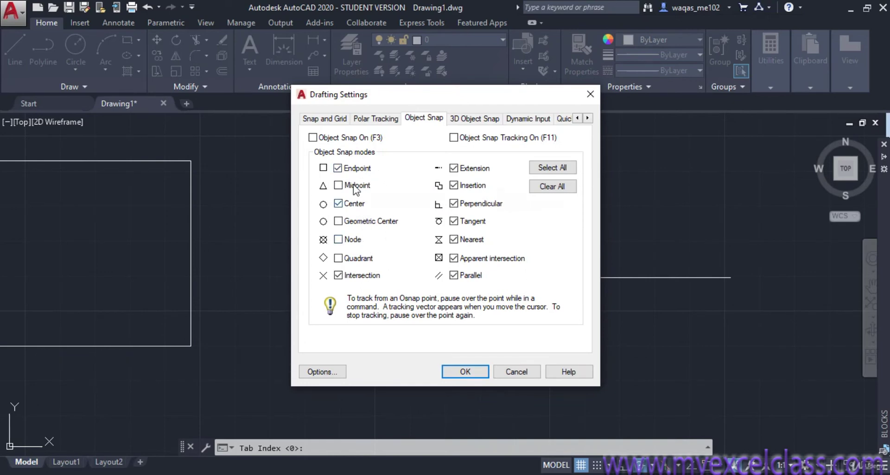
pyautogui.click(315, 138)
pyautogui.click(339, 185)
pyautogui.click(338, 239)
pyautogui.click(338, 258)
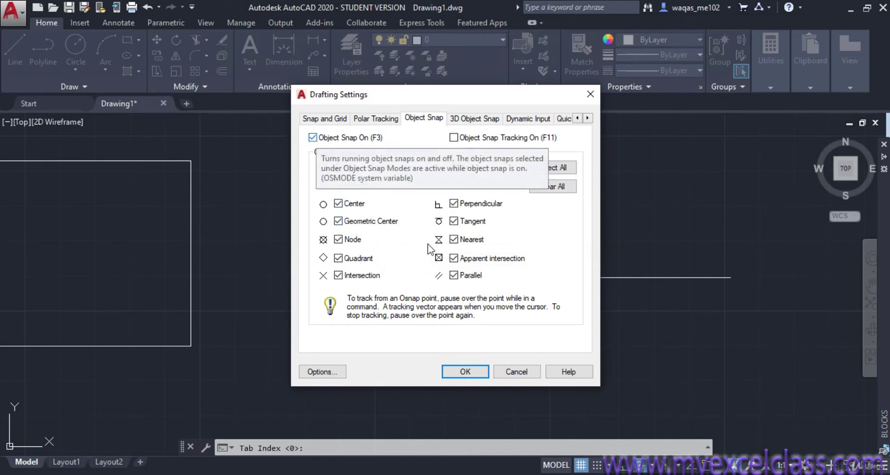
pyautogui.click(465, 371)
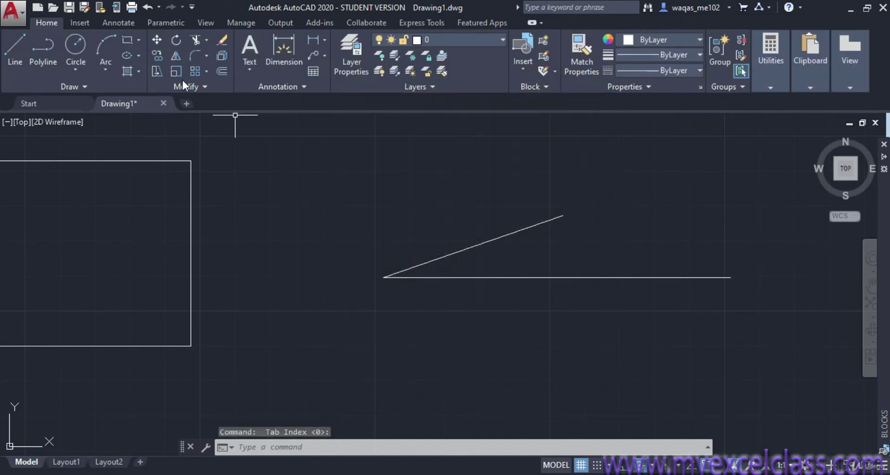
# - Draw a four-sided closed outline below the angled lines, snapping its slightly slanted left side to the starting endpoint
pyautogui.click(14, 51)
pyautogui.moveTo(573, 334); pyautogui.dragTo(428, 201, button='middle')
pyautogui.click(310, 208)
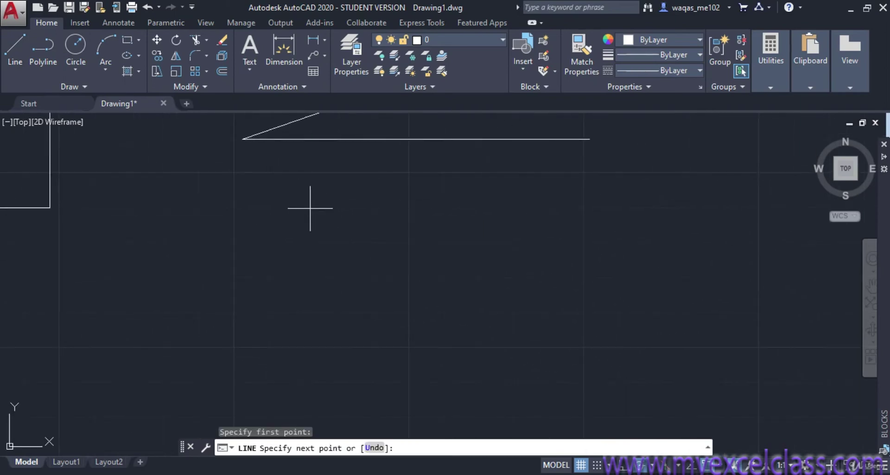
pyautogui.click(605, 208)
pyautogui.click(605, 316)
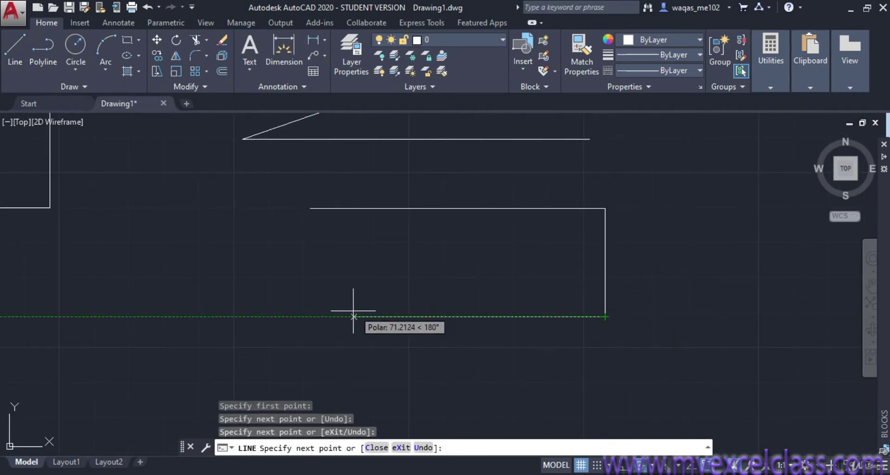
pyautogui.click(301, 316)
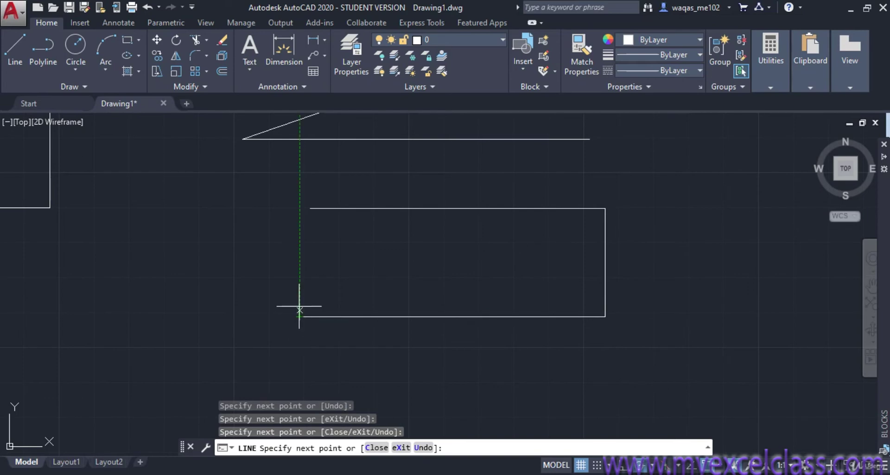
pyautogui.click(310, 209)
pyautogui.rightClick(273, 248)
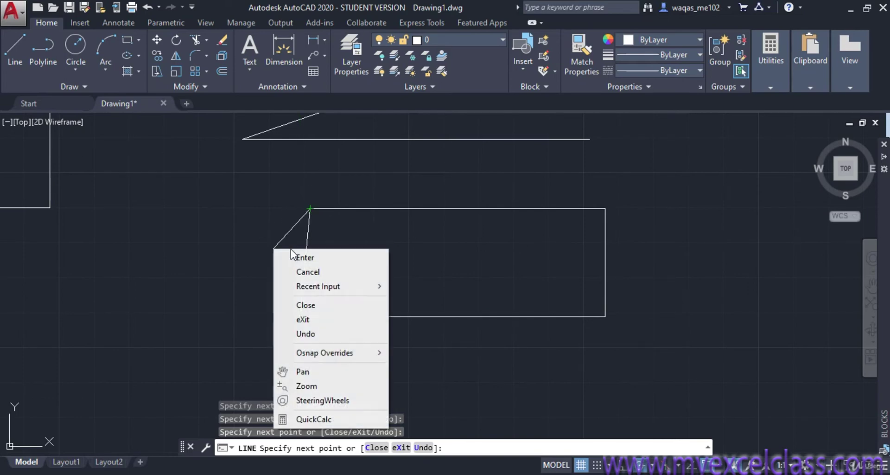
pyautogui.click(304, 258)
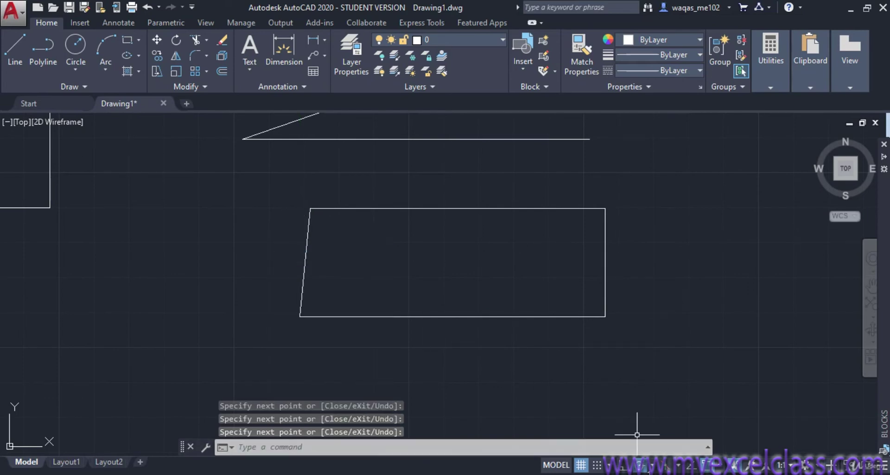
# - Turn object snap off and draw the top, right and bottom sides of a second rectangle to the right of the four-sided outline
pyautogui.click(705, 469)
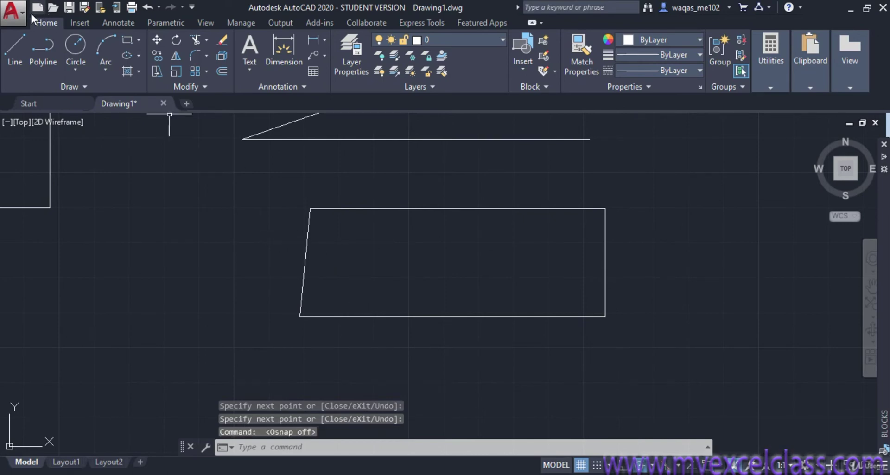
pyautogui.click(18, 43)
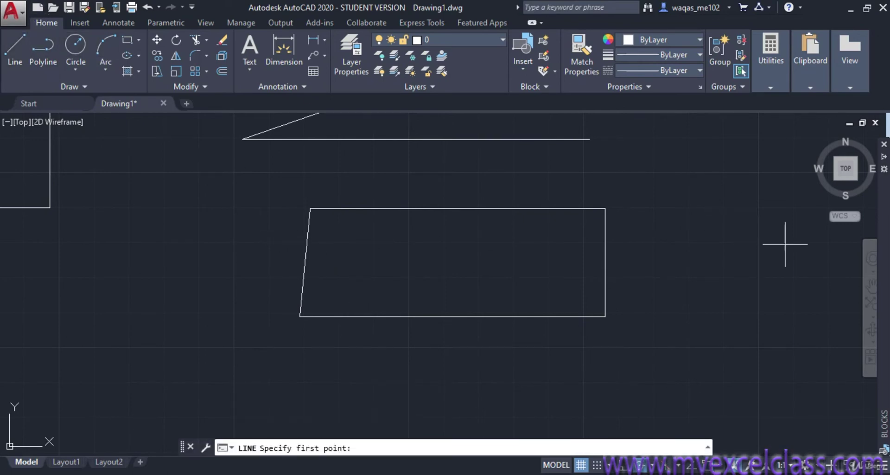
pyautogui.moveTo(679, 247); pyautogui.dragTo(404, 241, button='middle')
pyautogui.click(399, 202)
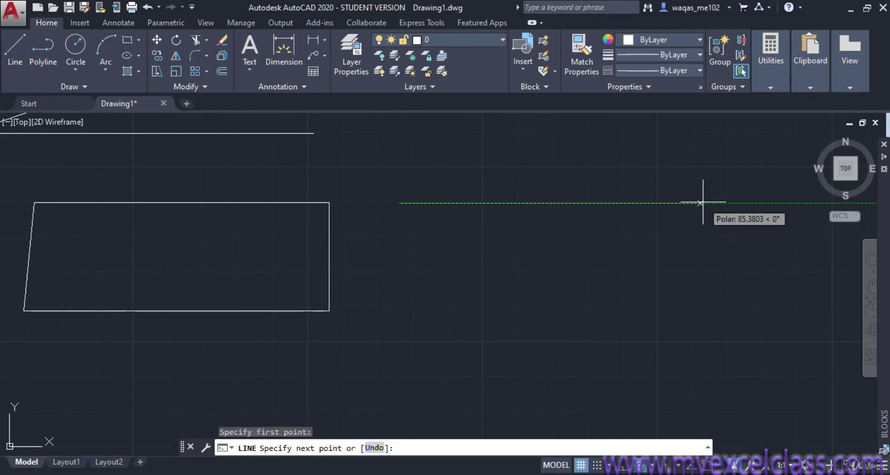
pyautogui.click(713, 202)
pyautogui.click(716, 312)
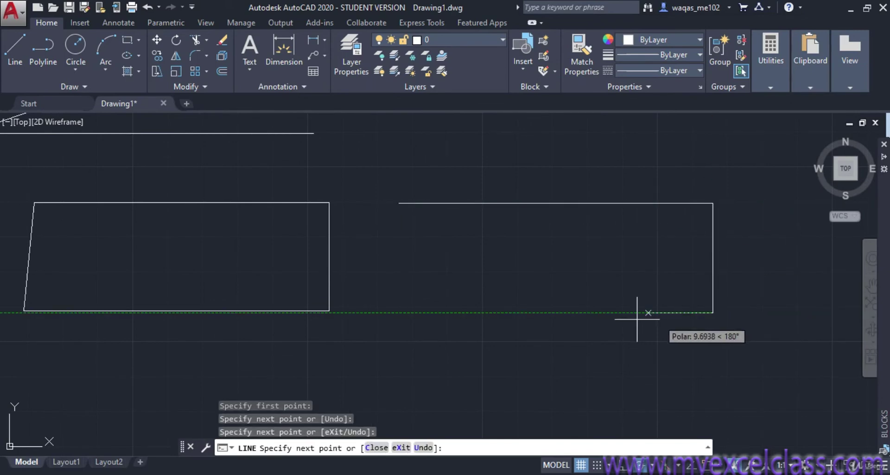
pyautogui.click(401, 310)
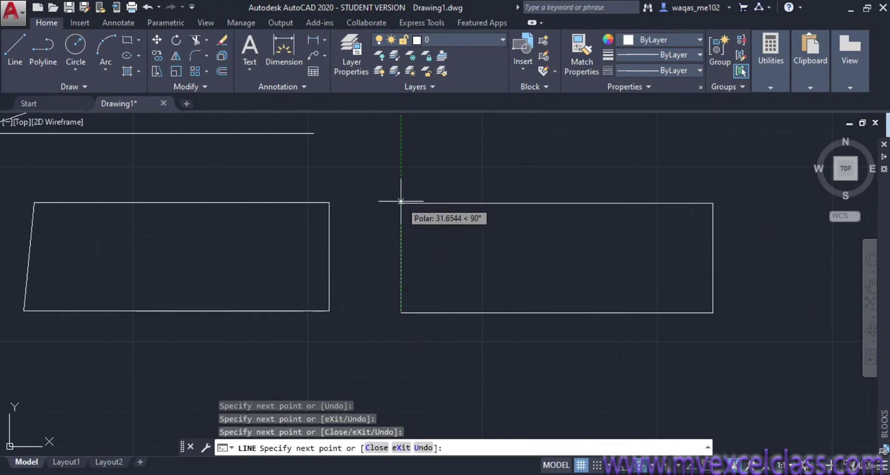
# - Draw the second rectangle's left side up to its starting corner by eye, end the line and inspect the corner closely
pyautogui.scroll(5, 397, 199)
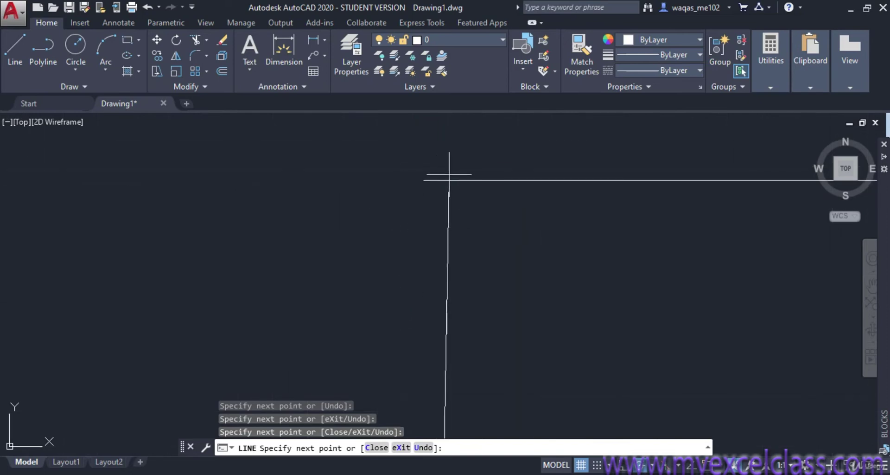
pyautogui.click(424, 180)
pyautogui.rightClick(483, 265)
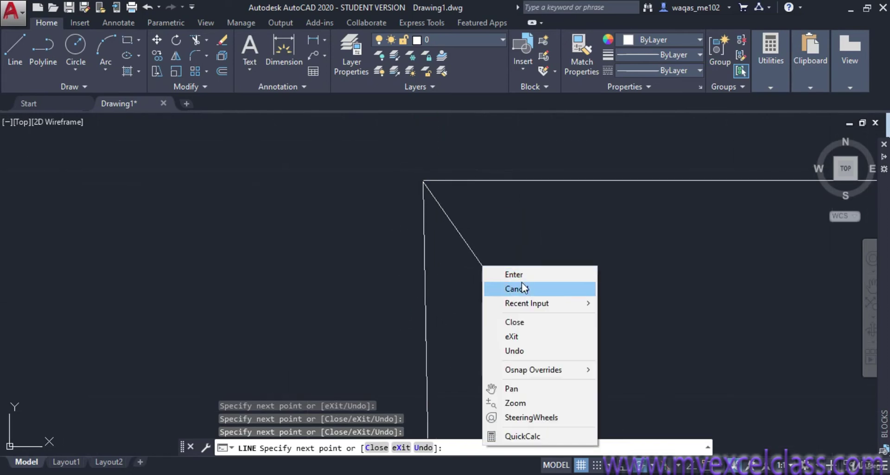
pyautogui.click(486, 273)
pyautogui.scroll(4, 400, 187)
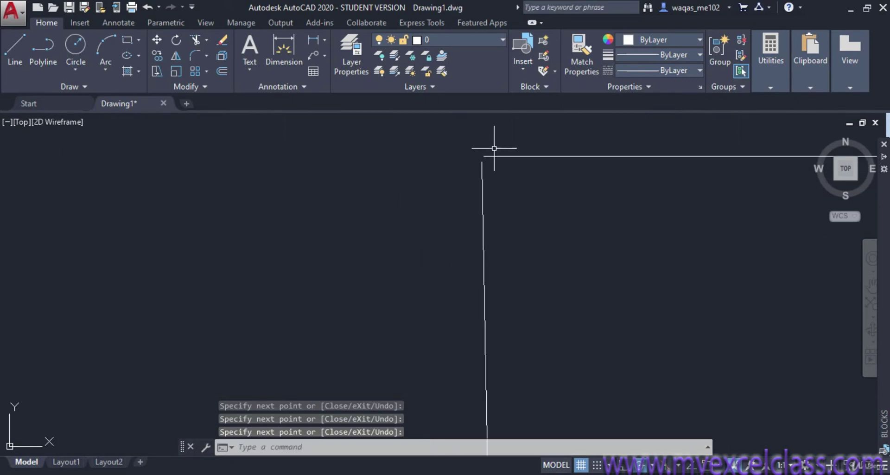
# - Check the gap at the second rectangle's starting corner and turn object snap on in the drafting settings
pyautogui.scroll(5, 494, 147)
pyautogui.scroll(5, 439, 206)
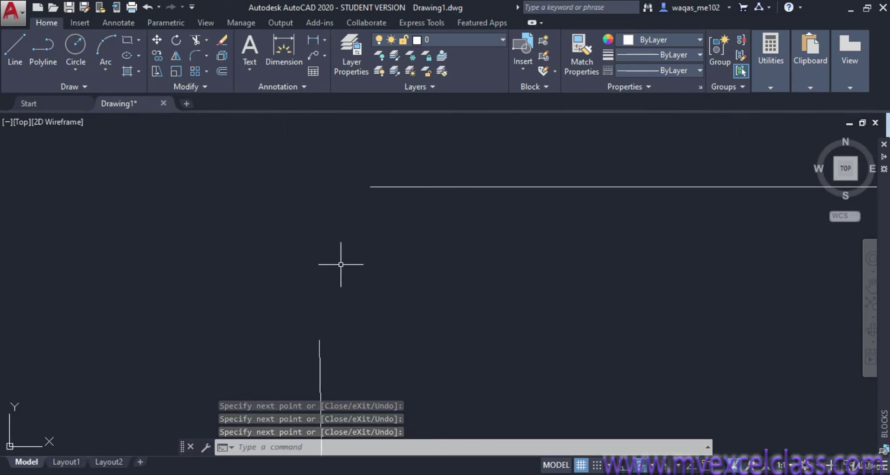
pyautogui.scroll(-5, 351, 217)
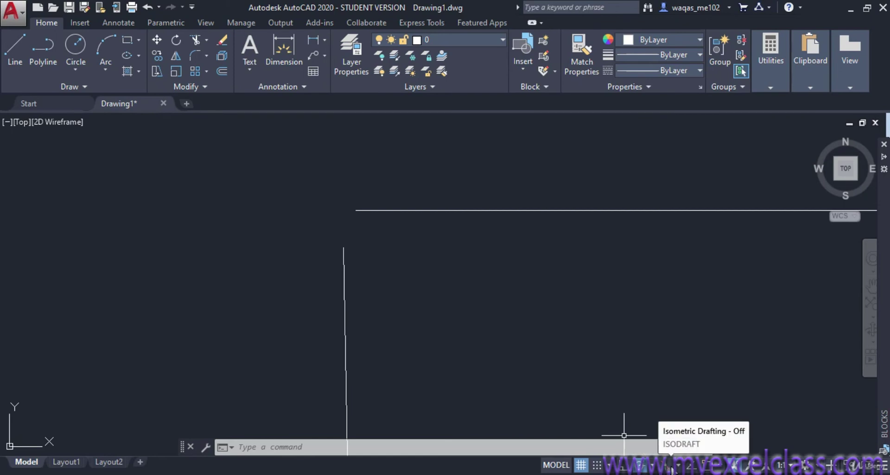
pyautogui.rightClick(694, 470)
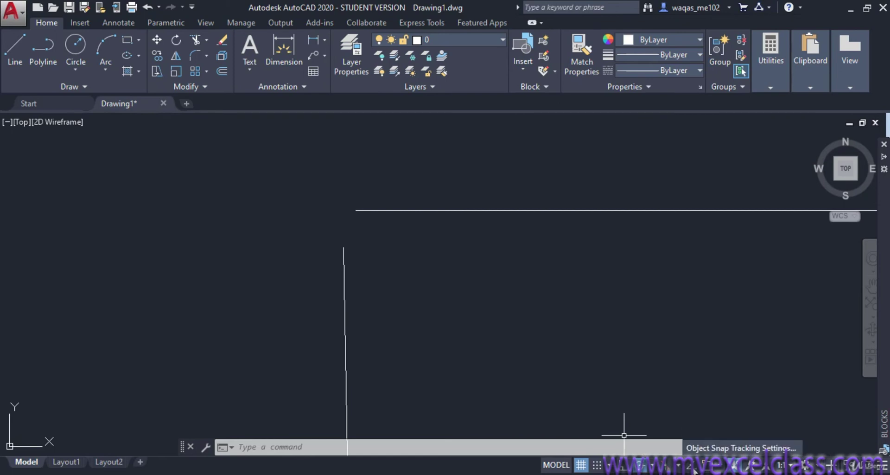
pyautogui.click(716, 465)
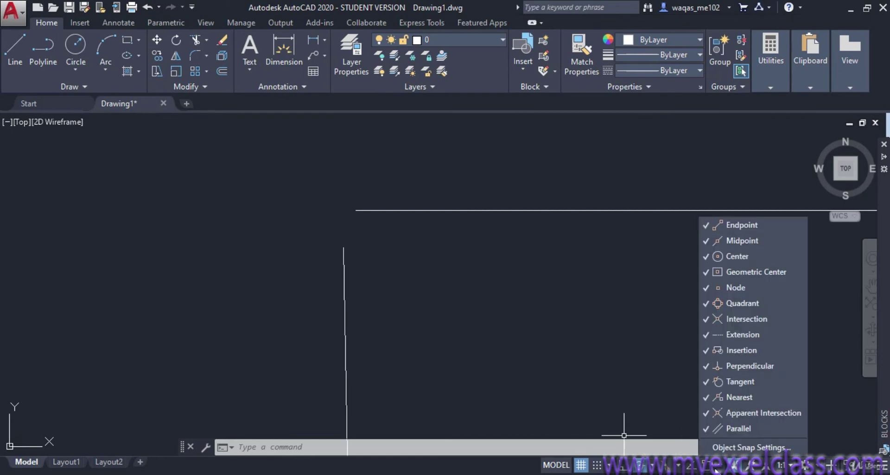
pyautogui.click(735, 447)
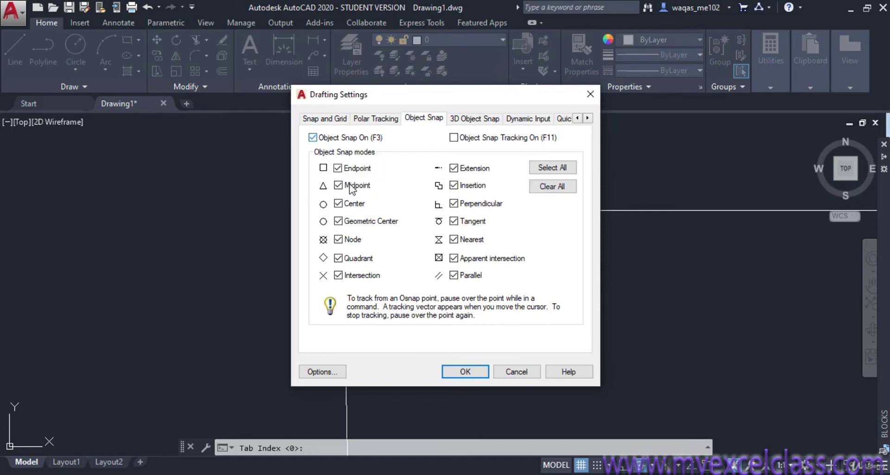
pyautogui.click(460, 371)
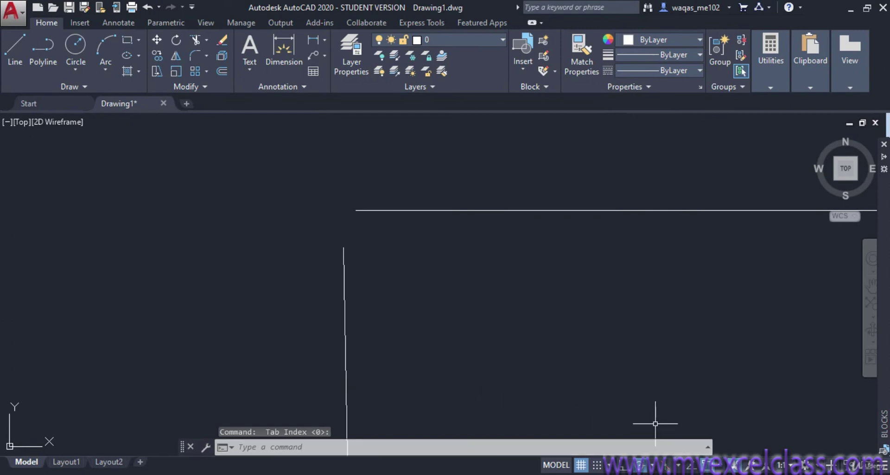
# - Turn object snap tracking on and review its settings alongside the object snap modes
pyautogui.click(693, 469)
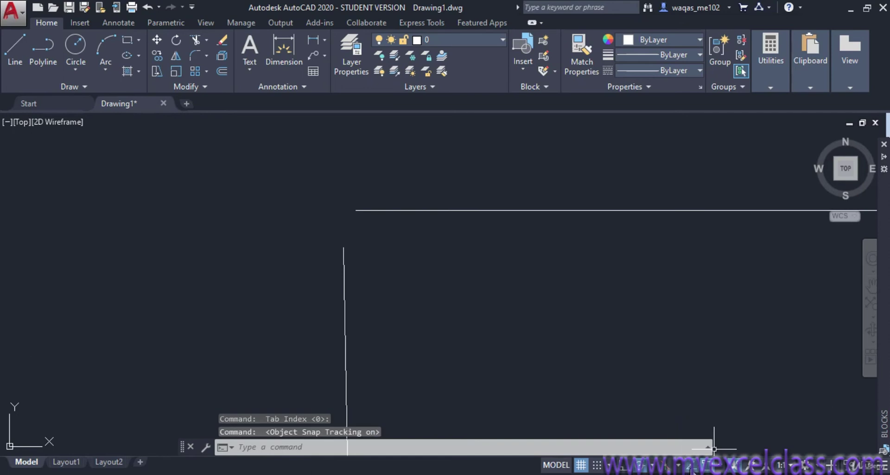
pyautogui.rightClick(693, 469)
pyautogui.click(723, 449)
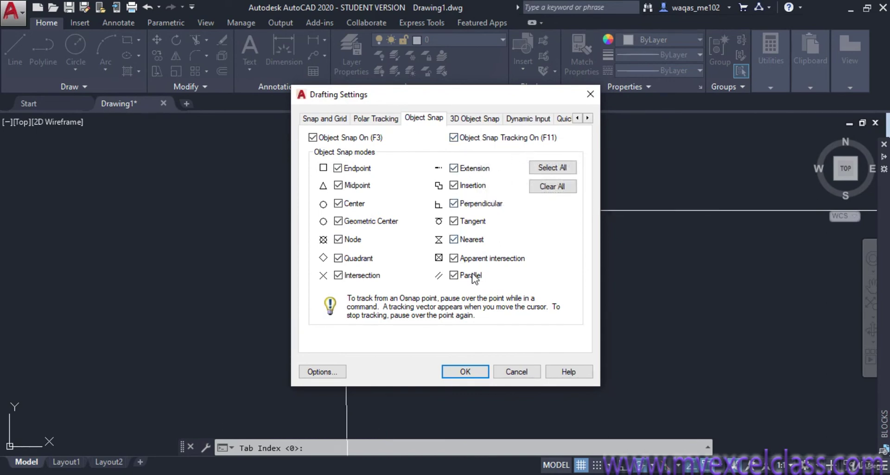
pyautogui.moveTo(479, 173)
pyautogui.click(475, 370)
pyautogui.moveTo(348, 258)
pyautogui.mouseDown(button='middle')
pyautogui.moveTo(739, 260)
pyautogui.moveTo(772, 277)
pyautogui.mouseUp(button='middle')
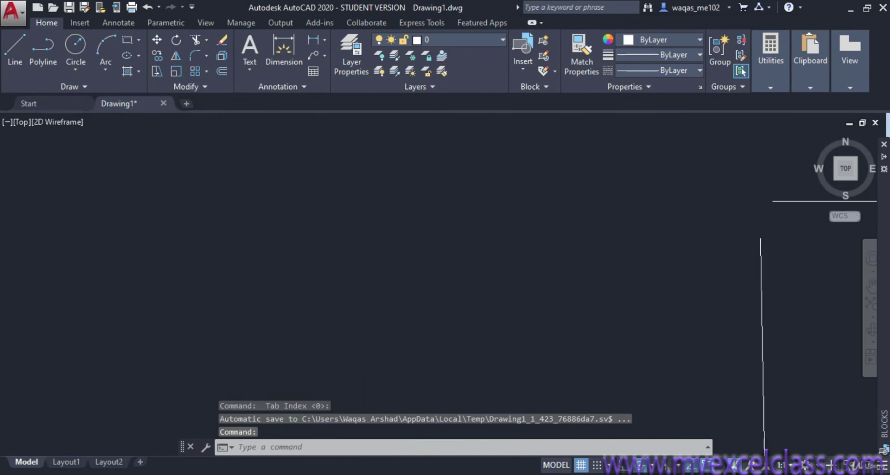
pyautogui.click(15, 52)
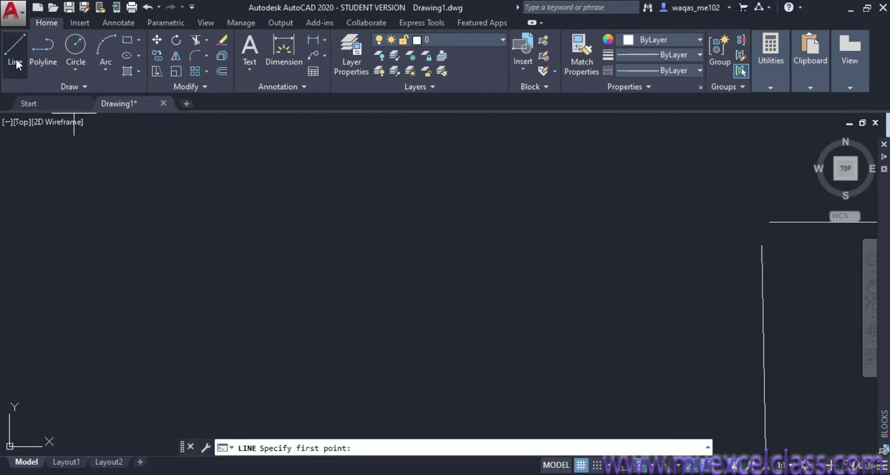
pyautogui.click(276, 180)
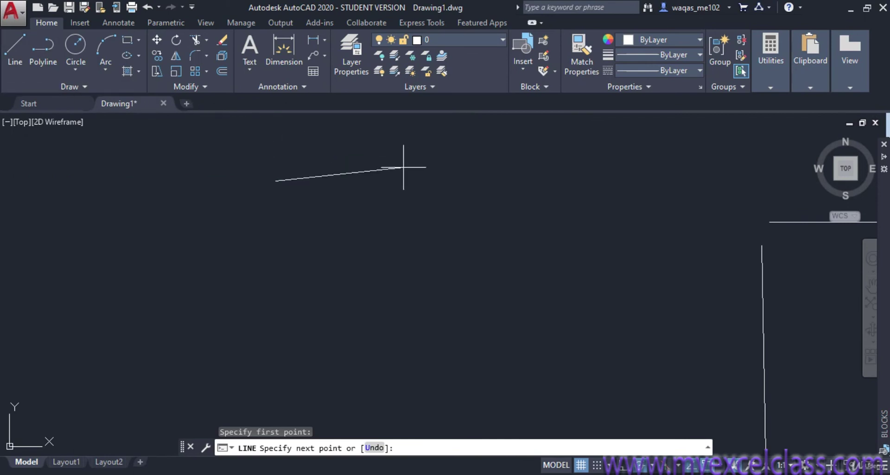
pyautogui.click(519, 180)
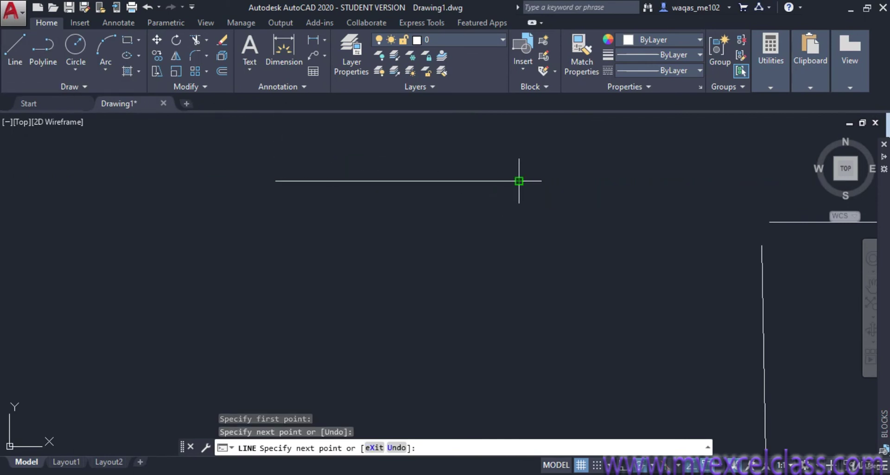
pyautogui.click(519, 281)
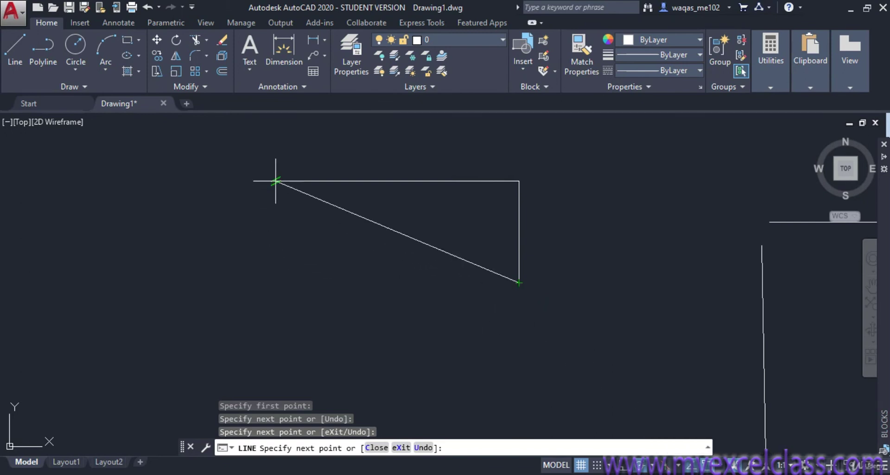
pyautogui.click(276, 237)
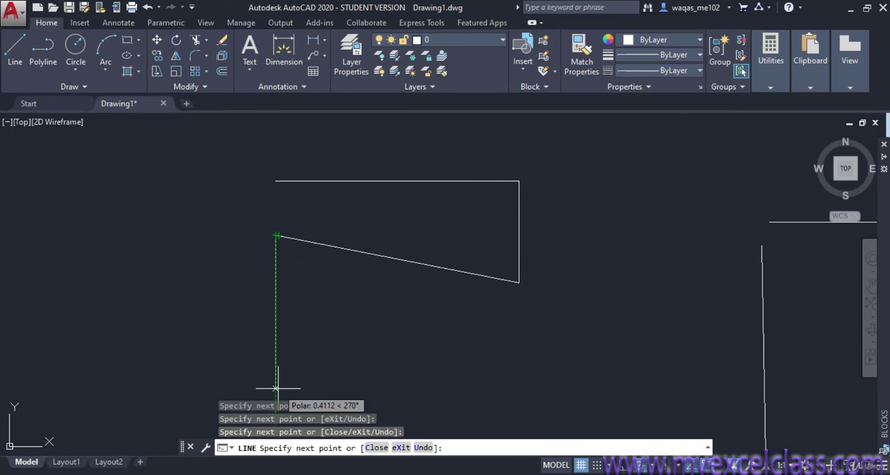
pyautogui.press('Escape')
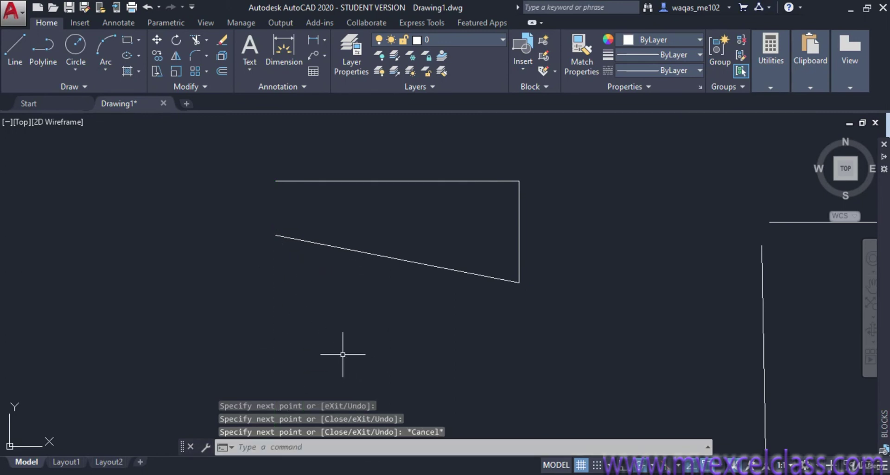
pyautogui.hotkey('ctrl', 'z')
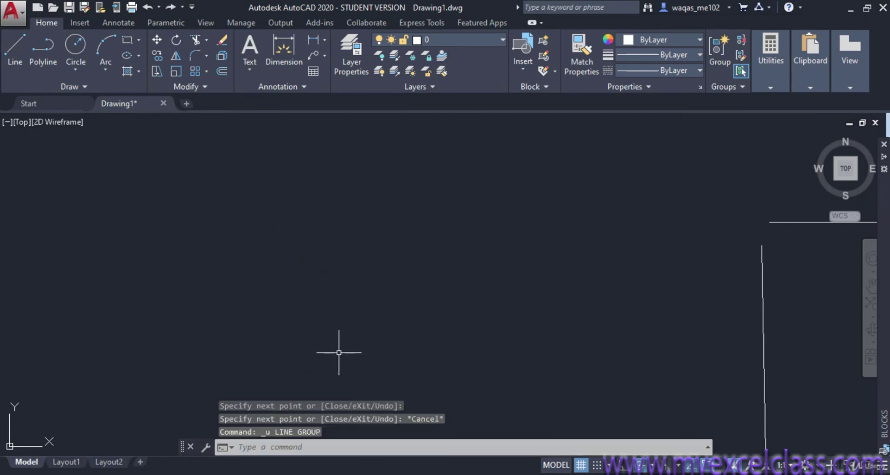
# - Draw a closed rectangle of lines in the empty area beside the open-cornered one, tracking the lower-left corner directly below the starting point
pyautogui.click(14, 49)
pyautogui.click(272, 199)
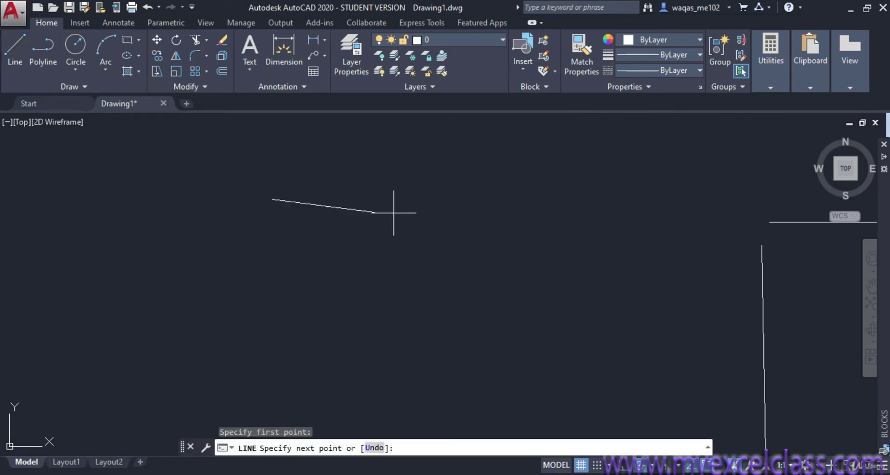
pyautogui.click(531, 200)
pyautogui.click(531, 285)
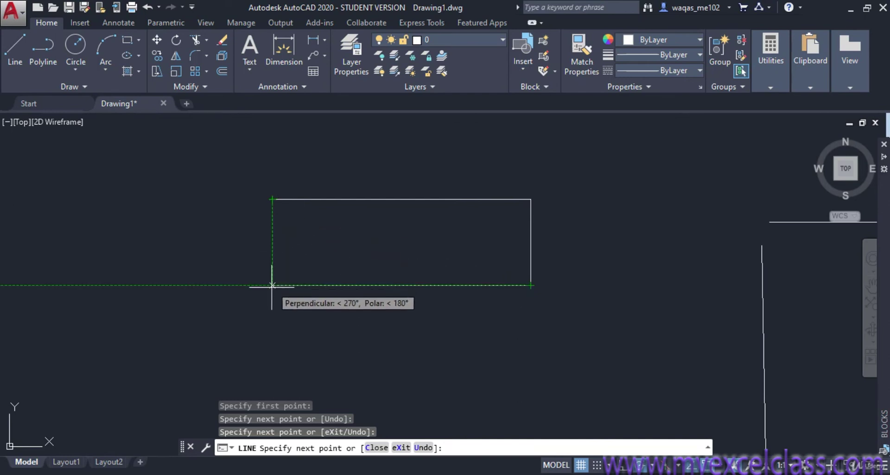
pyautogui.click(272, 285)
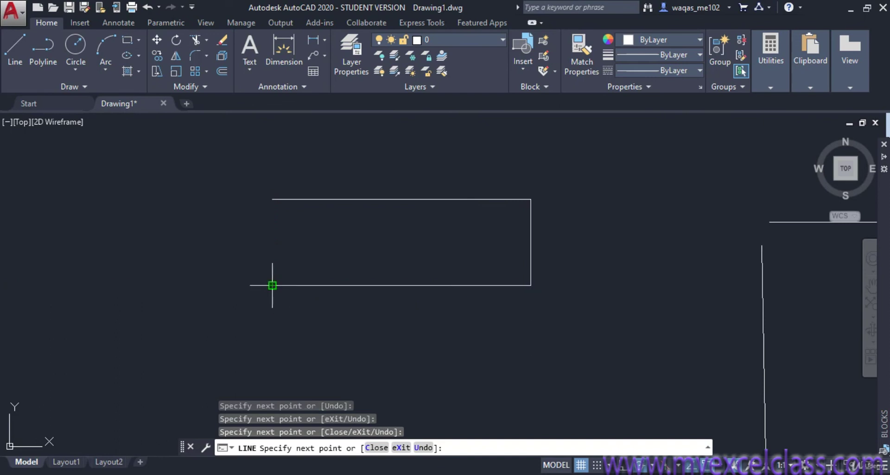
pyautogui.click(272, 199)
pyautogui.rightClick(251, 226)
pyautogui.click(258, 235)
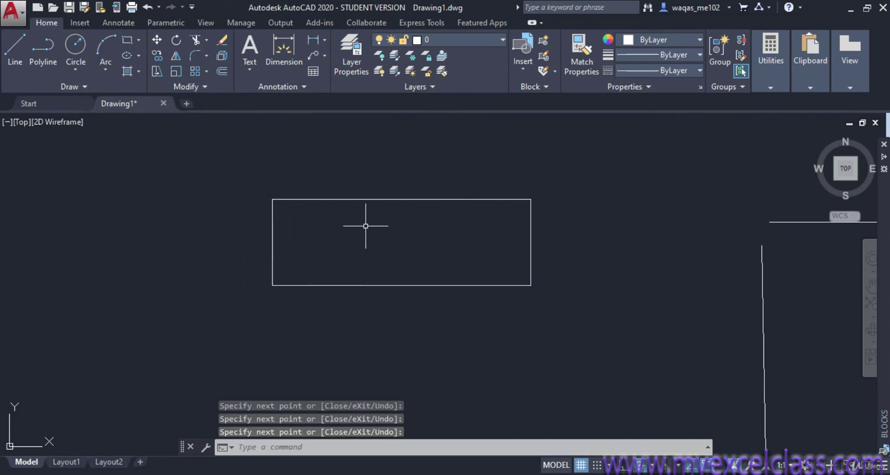
# - Examine the new rectangle's upper-left corner closely, and review the object snap tracking settings
pyautogui.scroll(6, 343, 226)
pyautogui.moveTo(274, 223)
pyautogui.mouseDown(button='middle')
pyautogui.moveTo(560, 276)
pyautogui.moveTo(886, 361)
pyautogui.moveTo(791, 450)
pyautogui.mouseUp(button='middle')
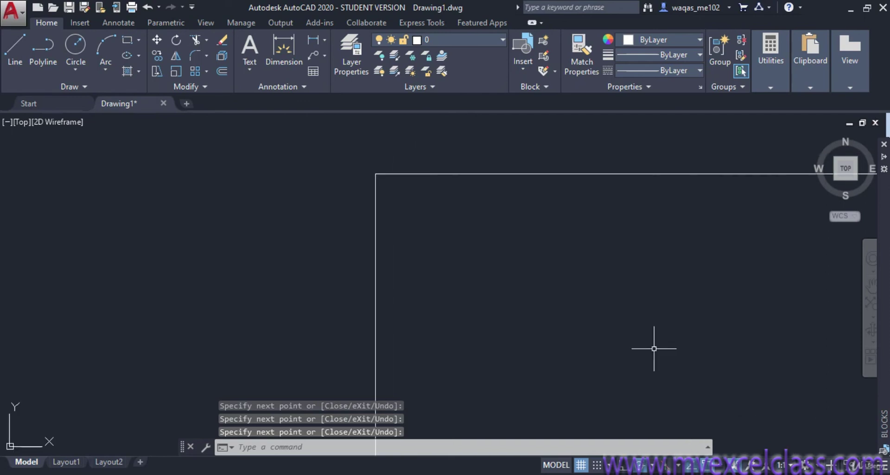
pyautogui.moveTo(328, 144); pyautogui.dragTo(360, 167, button='middle')
pyautogui.scroll(-5, 472, 200)
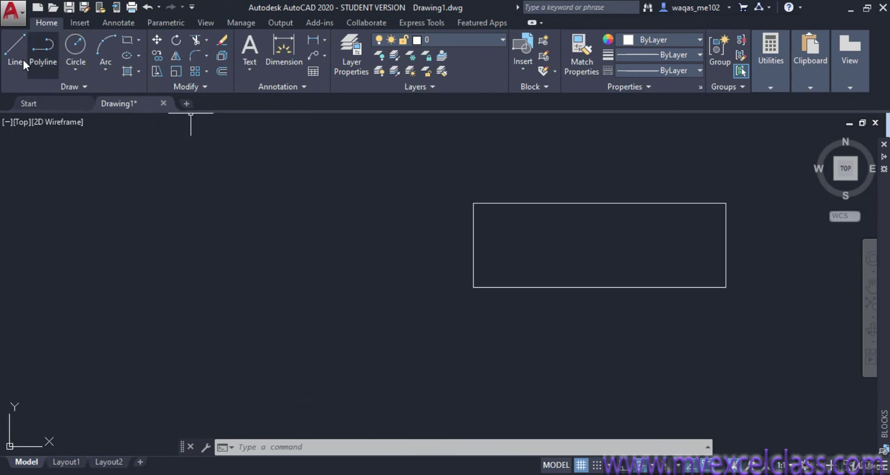
pyautogui.rightClick(695, 467)
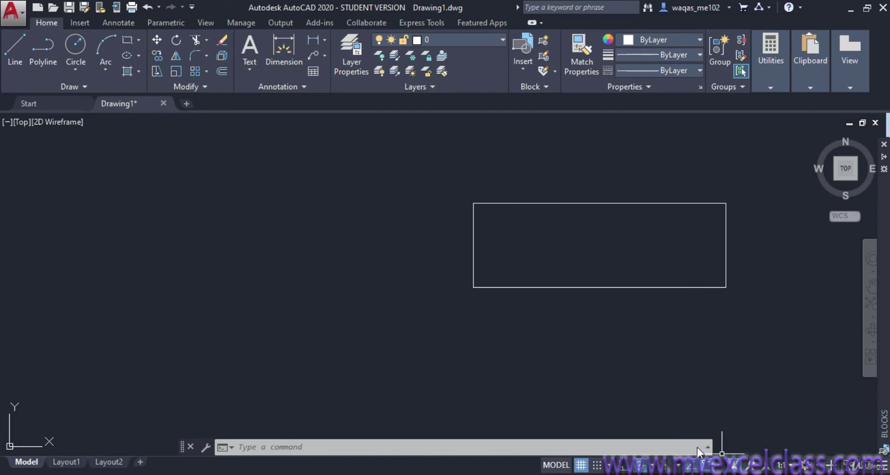
pyautogui.click(698, 447)
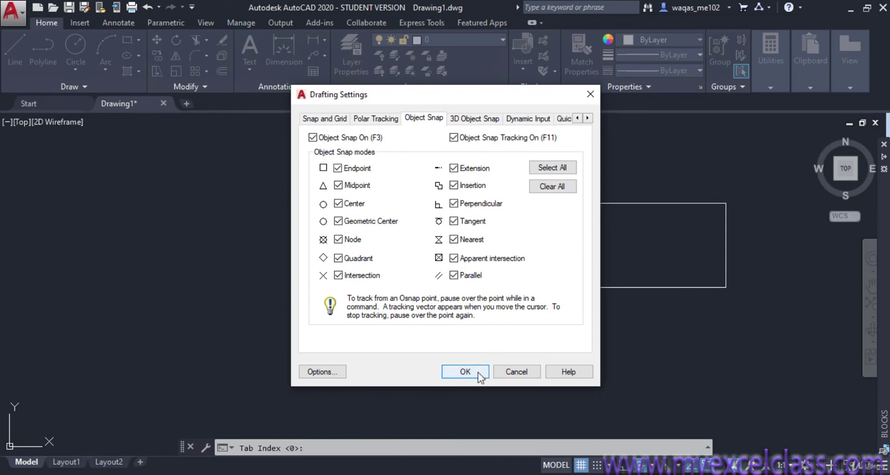
pyautogui.click(462, 371)
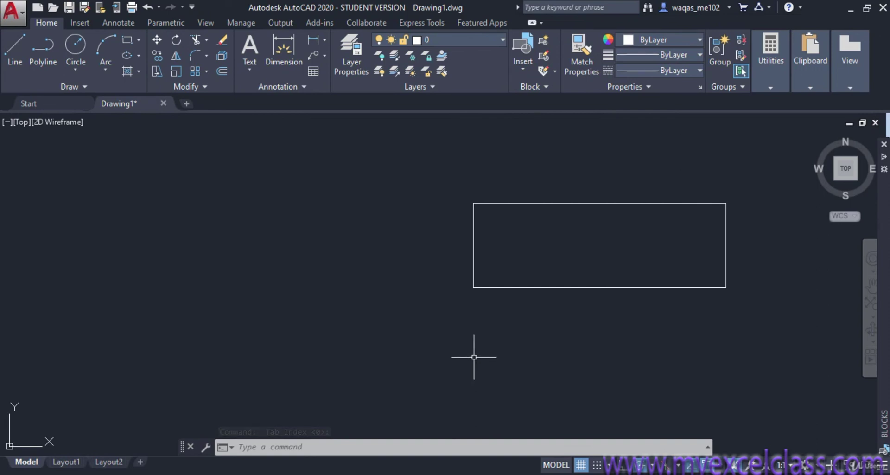
pyautogui.moveTo(617, 330)
pyautogui.mouseDown(button='middle')
pyautogui.moveTo(397, 325)
pyautogui.moveTo(368, 313)
pyautogui.mouseUp(button='middle')
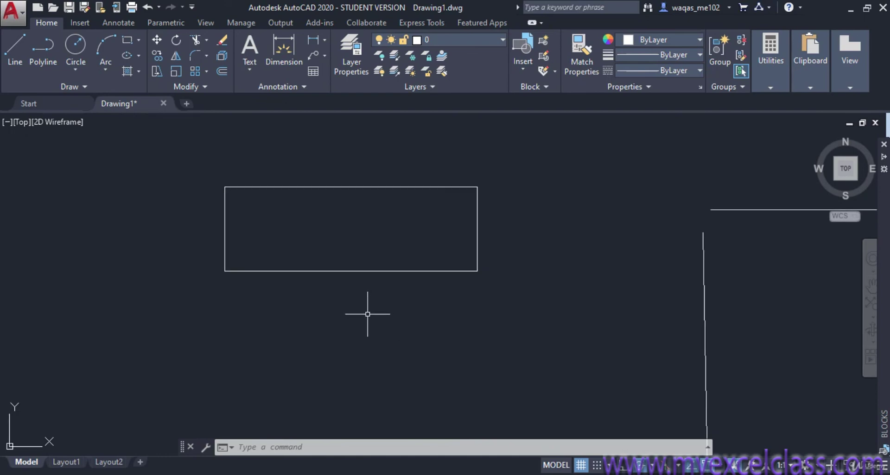
pyautogui.scroll(-2, 368, 314)
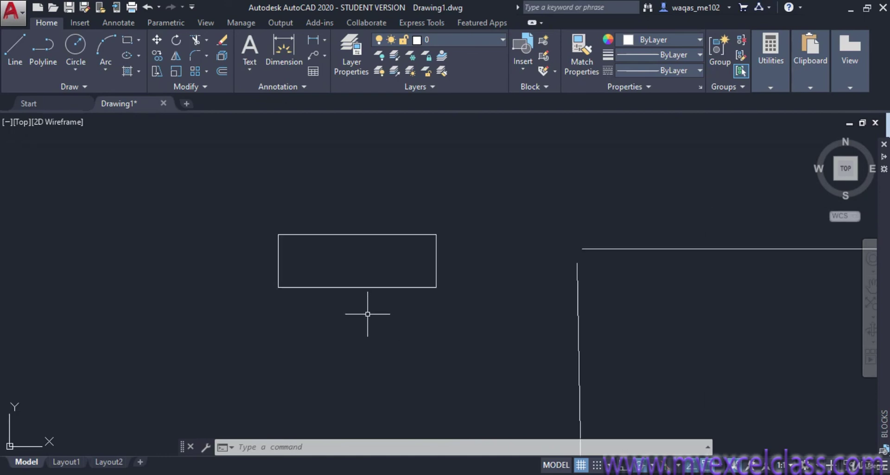